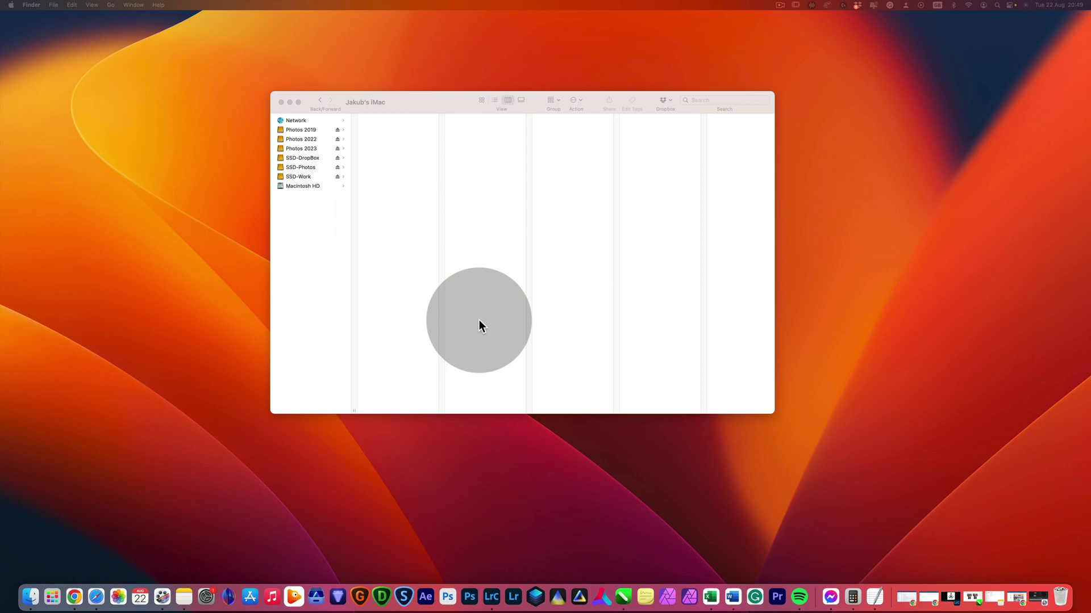
From Applications (Shift+Cmd+A), show the Luminar Neo package contents and open its Contents folder.
click(476, 246)
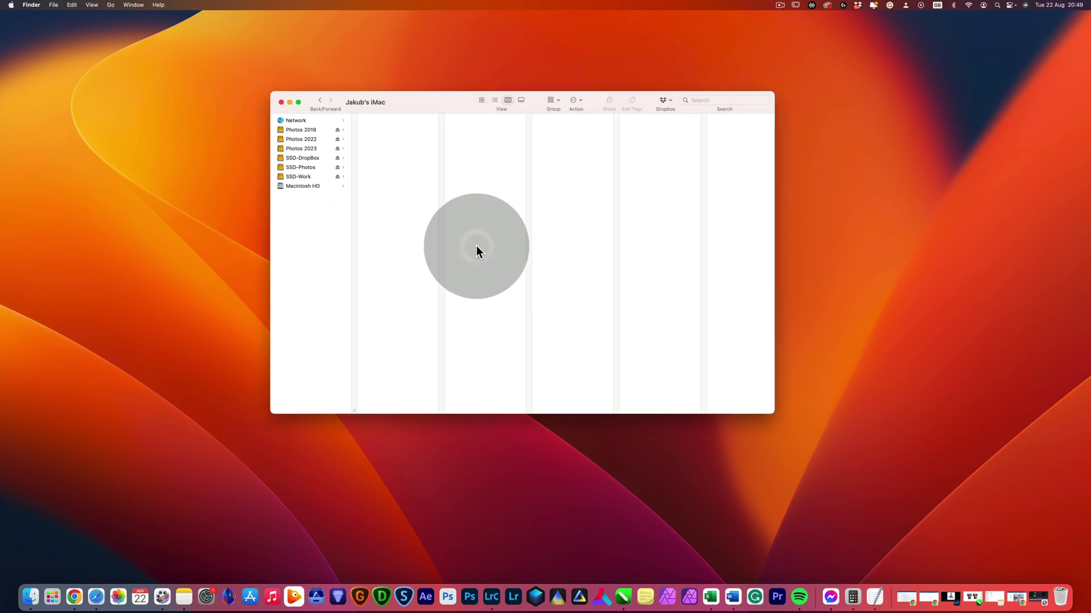
key(shift+super)
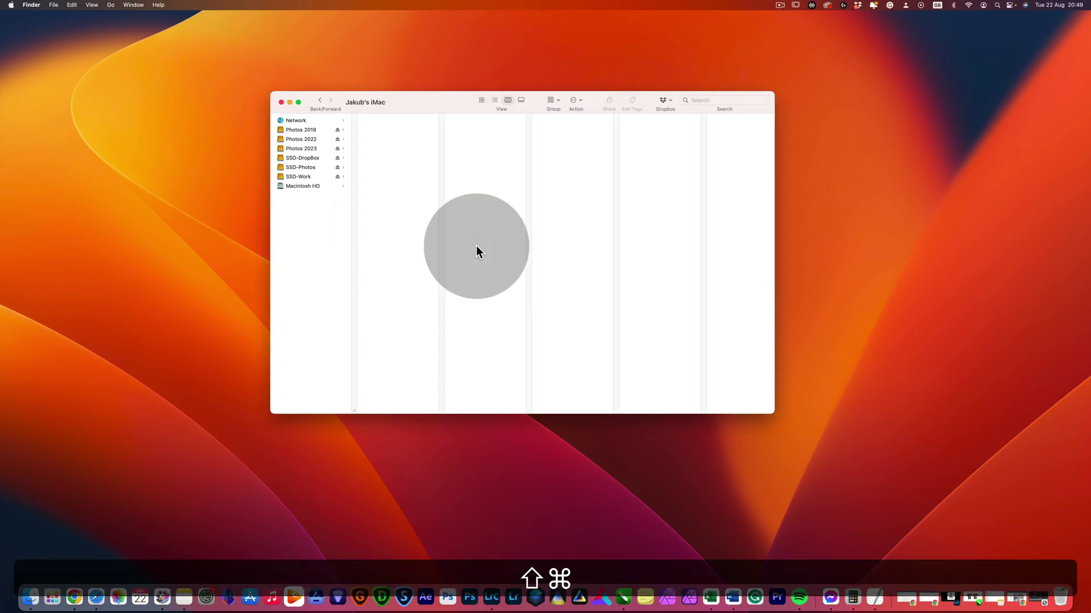
key(shift+super+a)
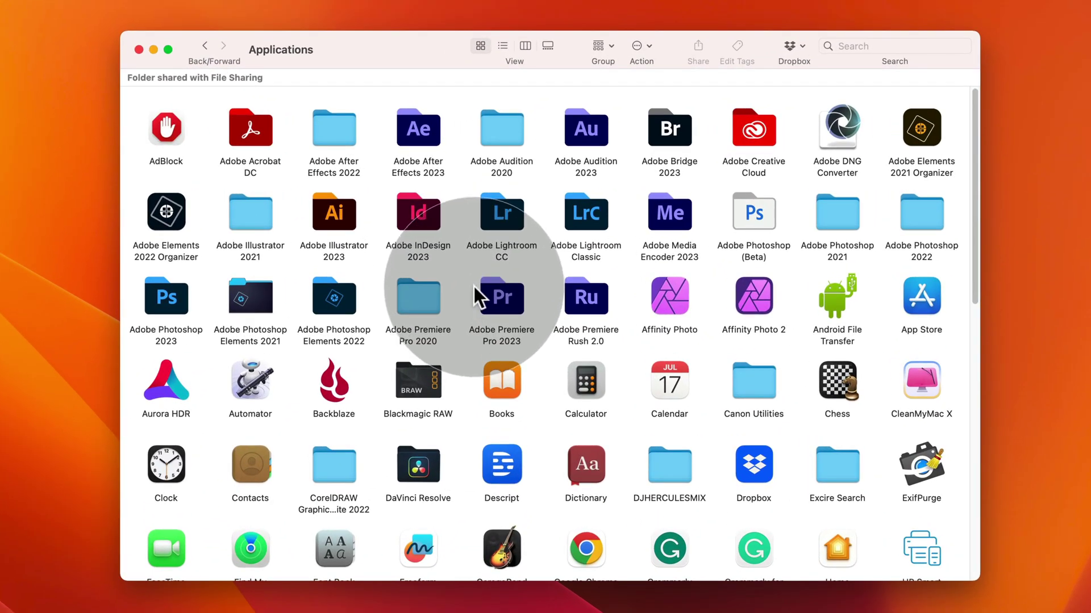
scroll(474, 286, down, 10)
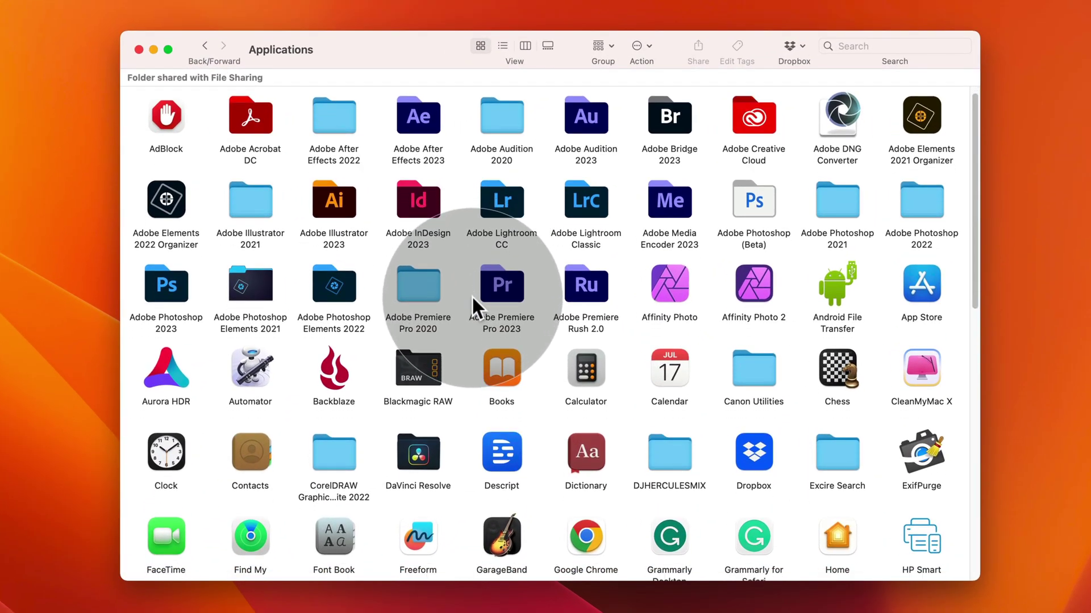
scroll(472, 290, down, 2)
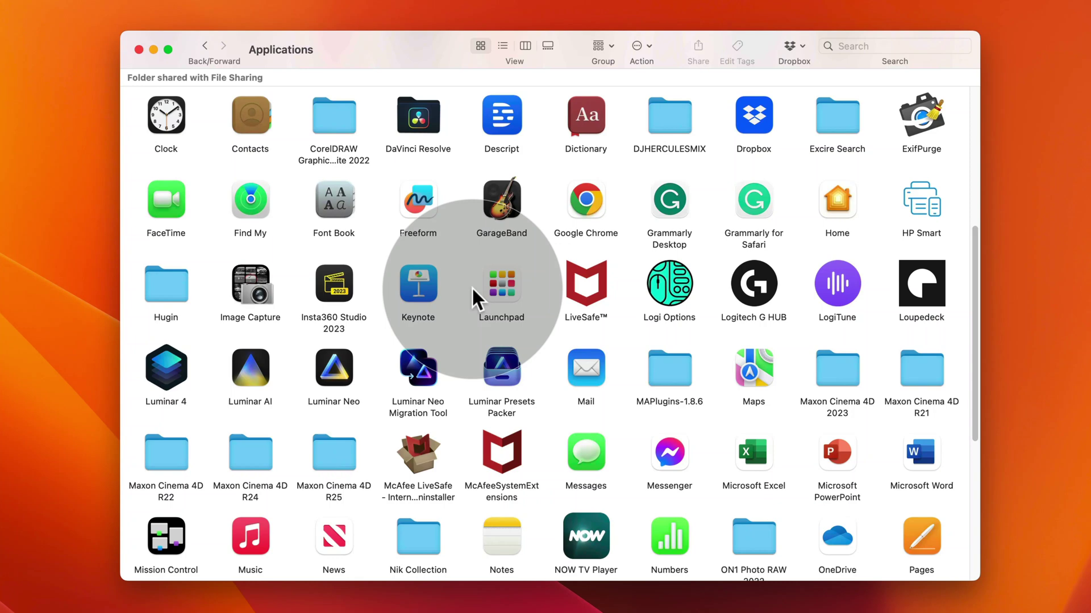
right_click(346, 368)
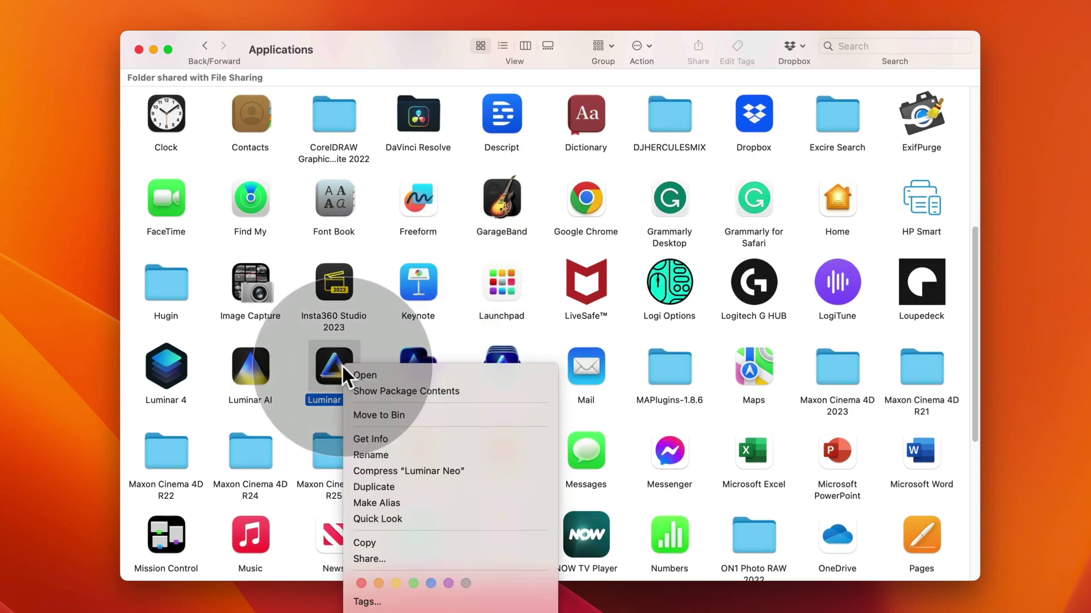
click(407, 392)
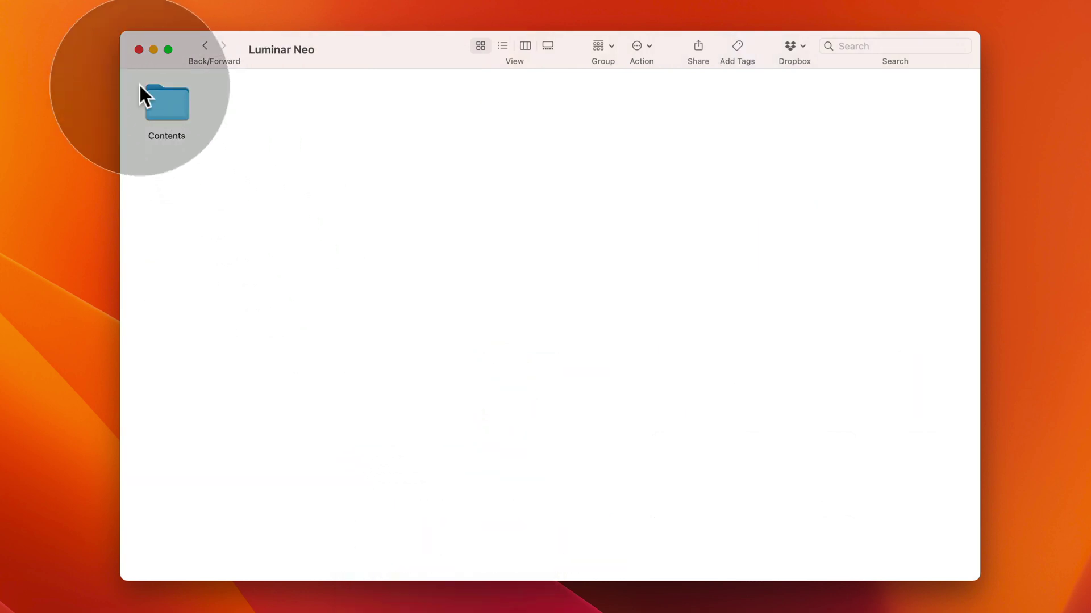
click(169, 101)
double_click(169, 100)
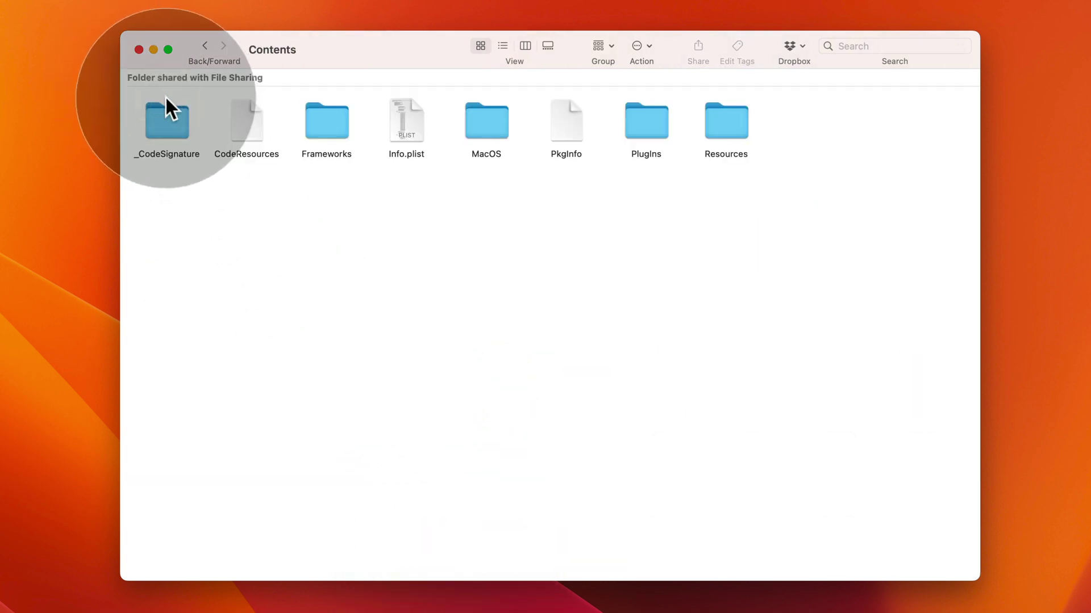
Copy LuminarNeoPlugin.plugin from the Resources folder.
click(731, 120)
double_click(730, 117)
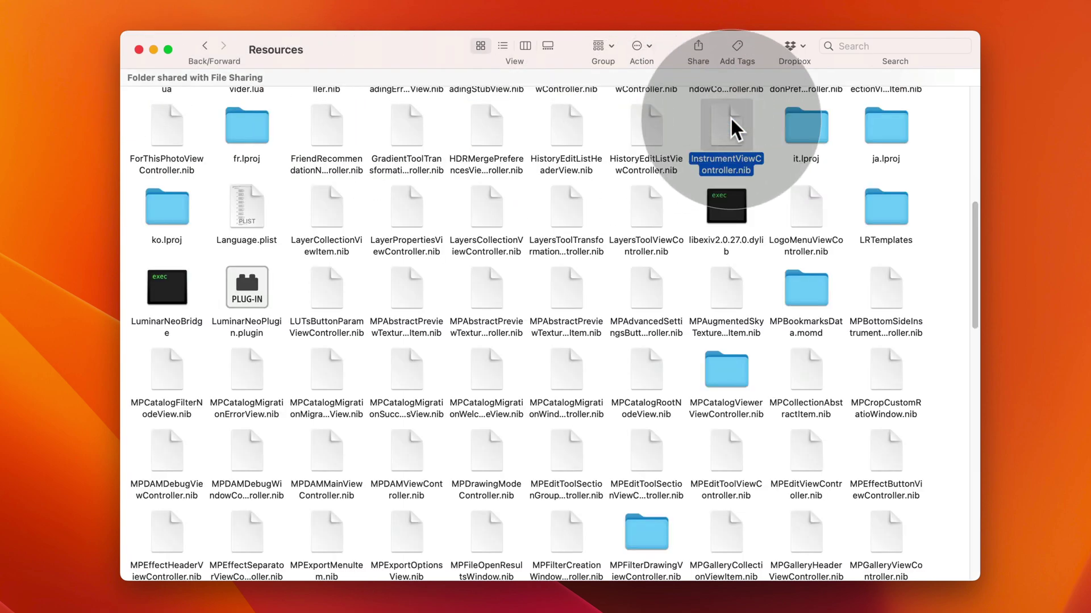
click(249, 278)
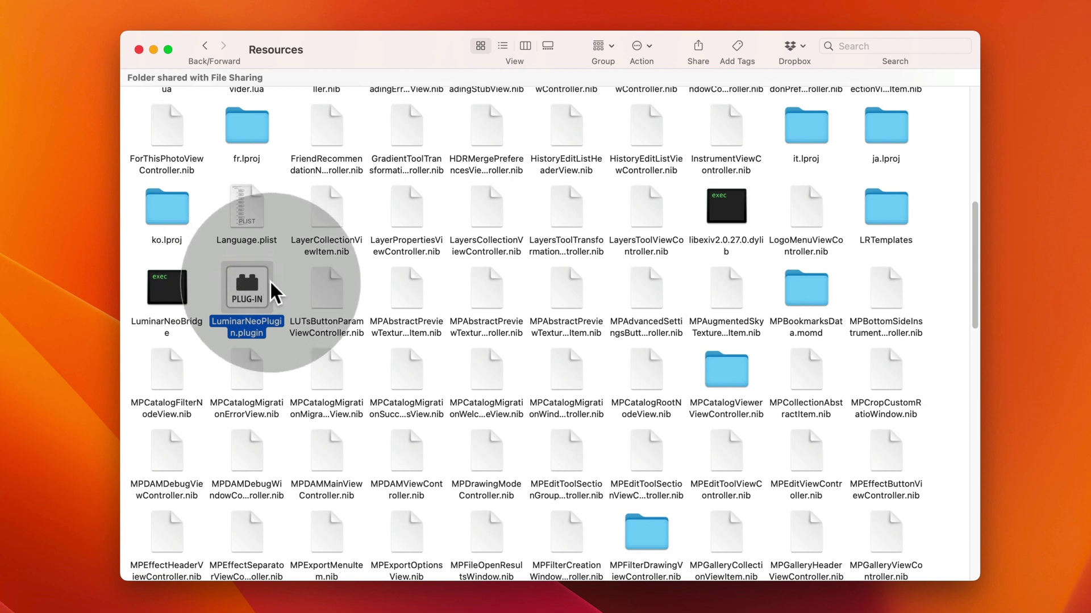
right_click(262, 270)
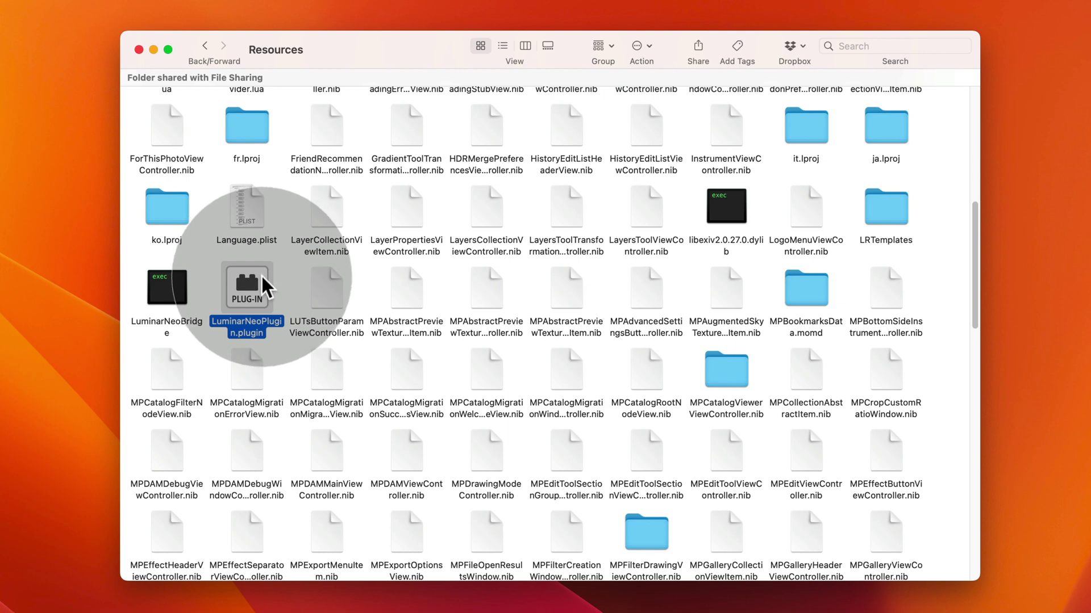
right_click(260, 275)
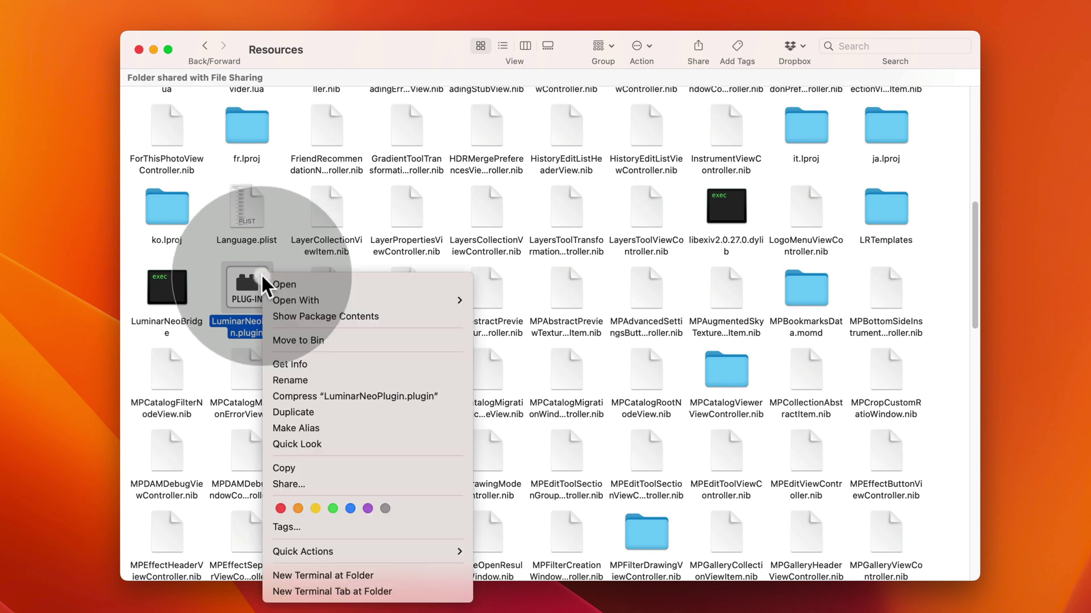
click(342, 469)
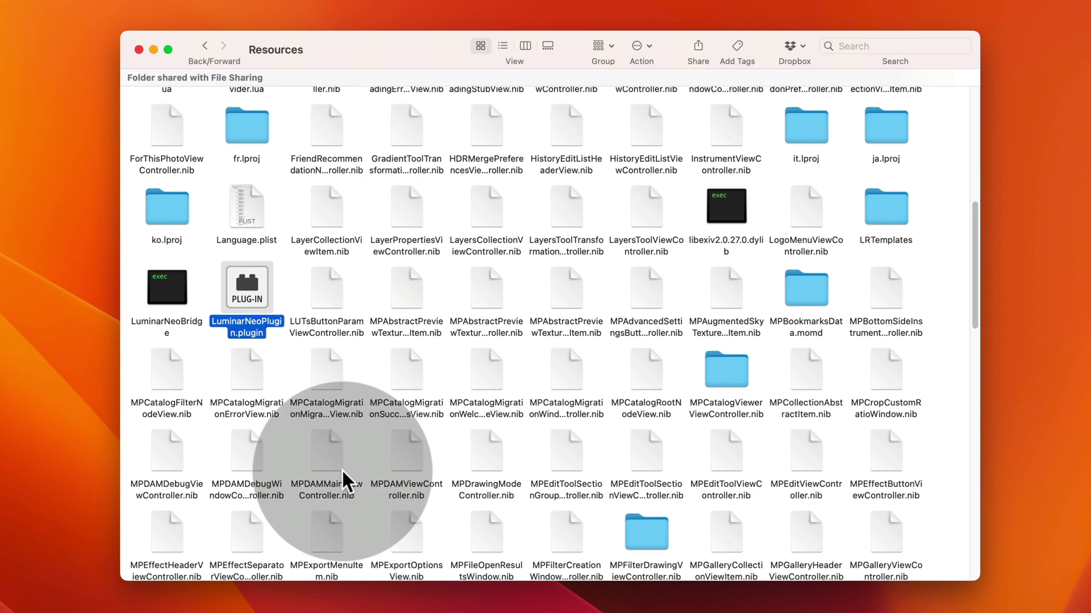
Open Applications > Adobe Photoshop Elements 2022 > Support Files > Plug-Ins.
key(super+shift+a)
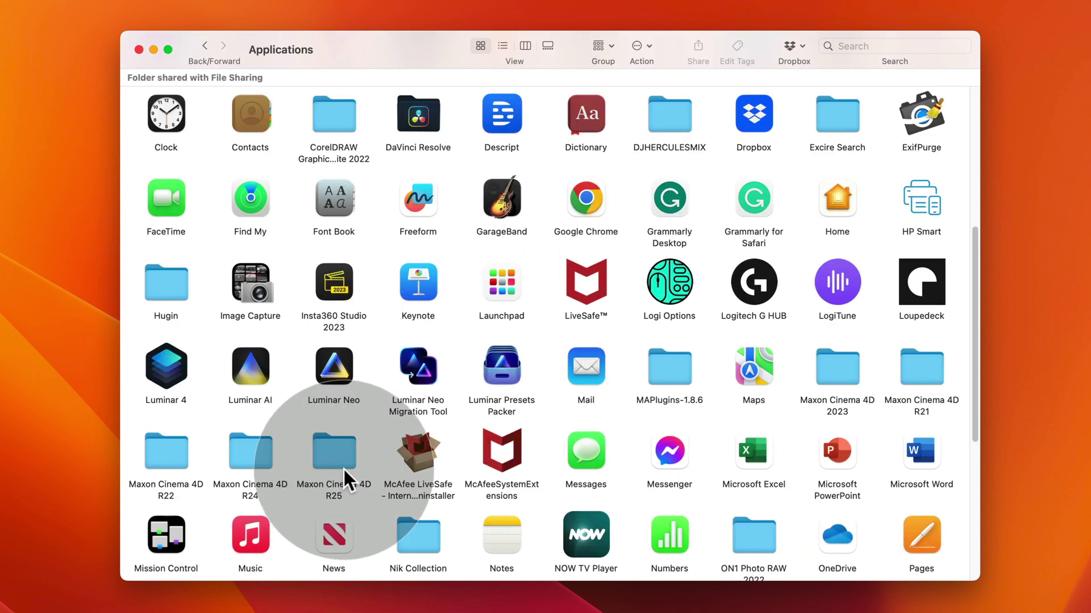
scroll(458, 386, up, 5)
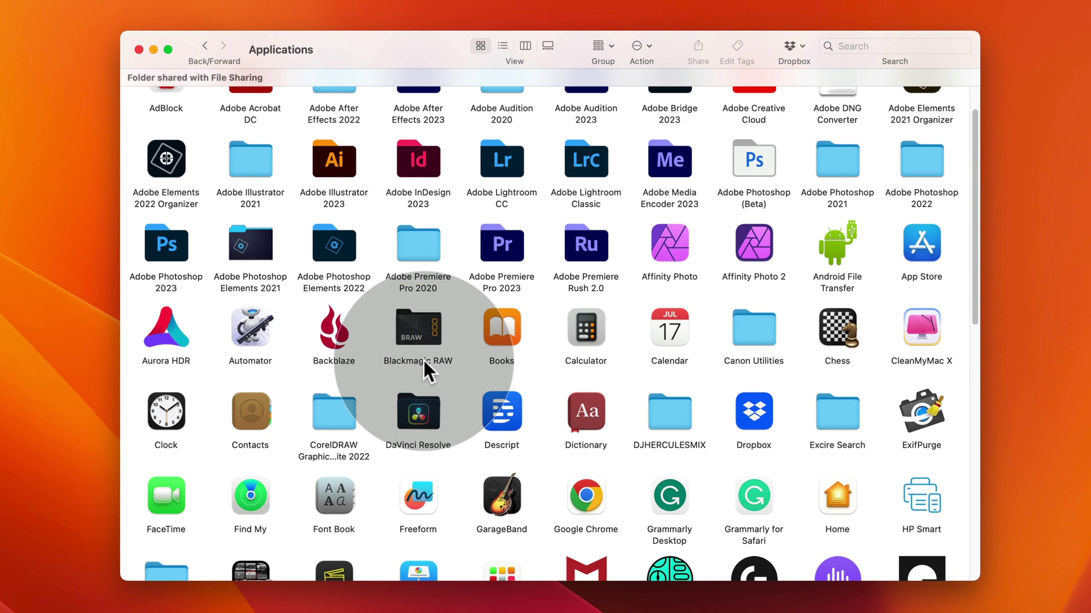
double_click(340, 245)
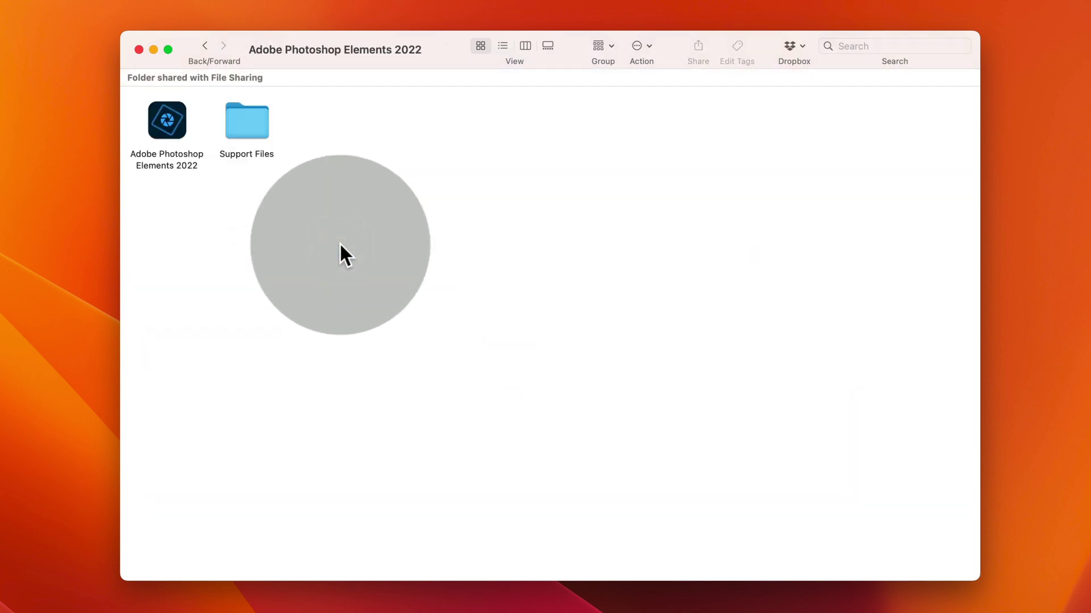
click(177, 126)
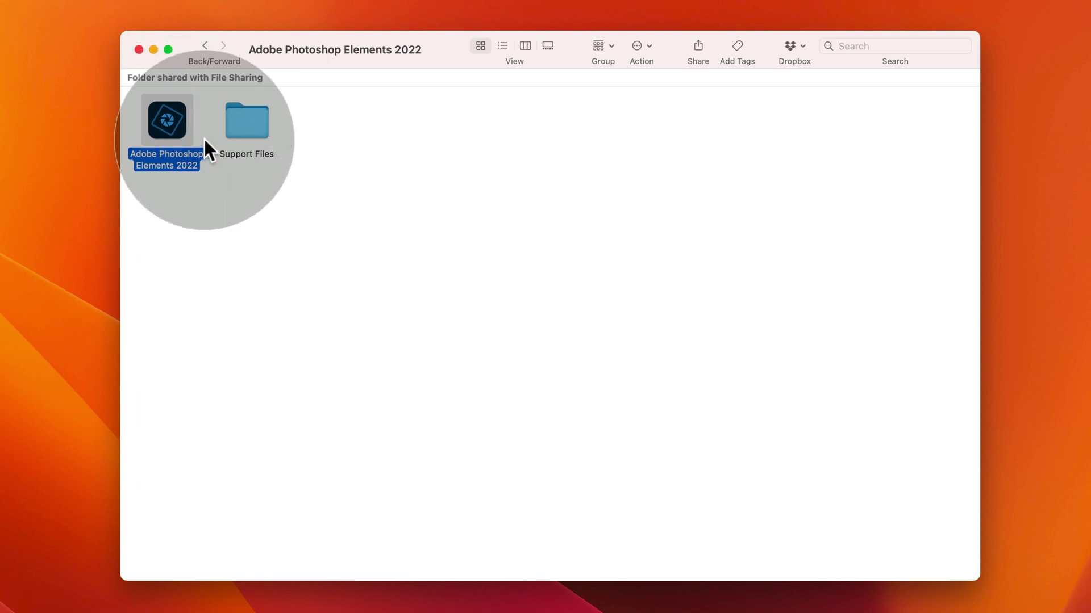
double_click(253, 119)
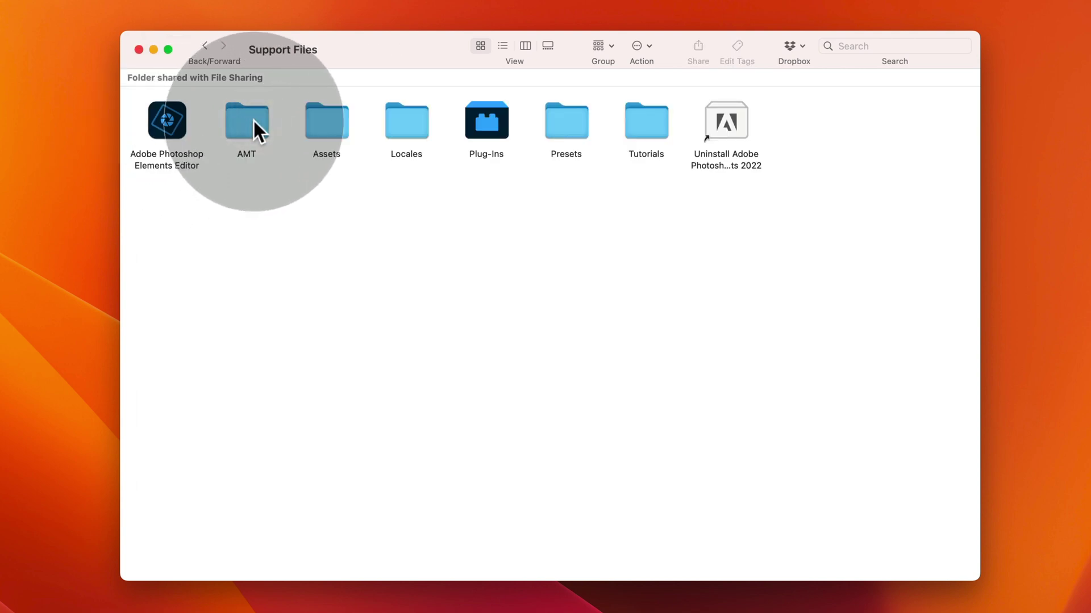
double_click(499, 121)
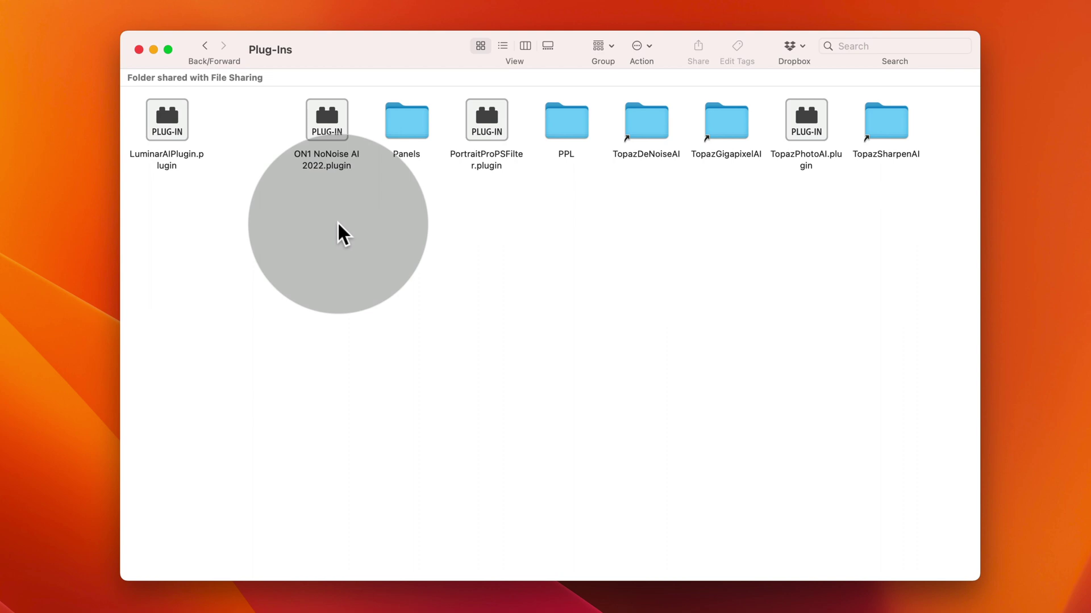
Paste the plugin into Plug-Ins and return to the Applications folder.
right_click(240, 178)
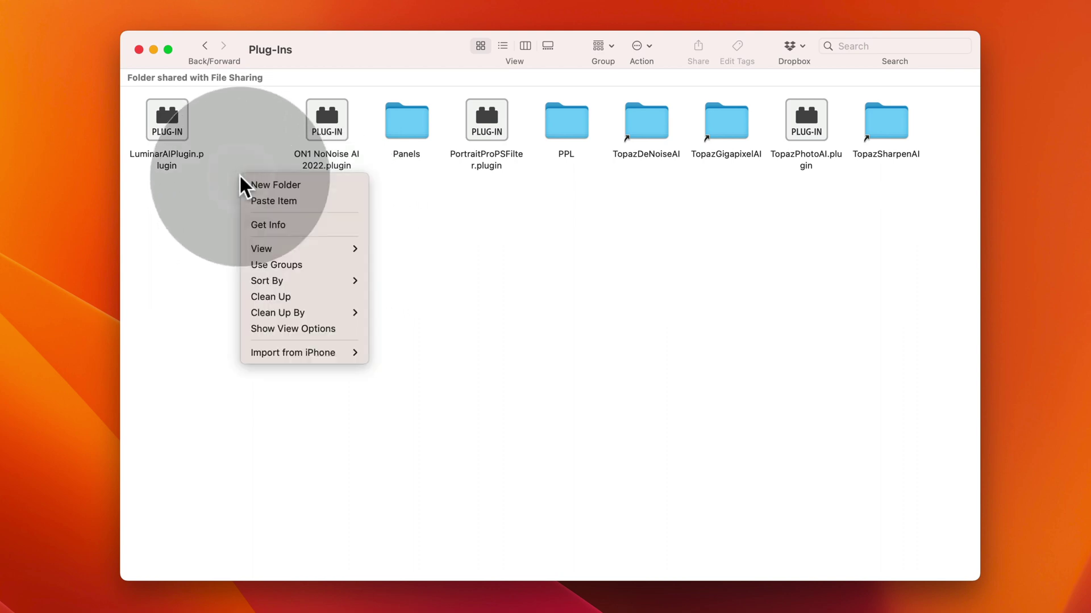
click(283, 202)
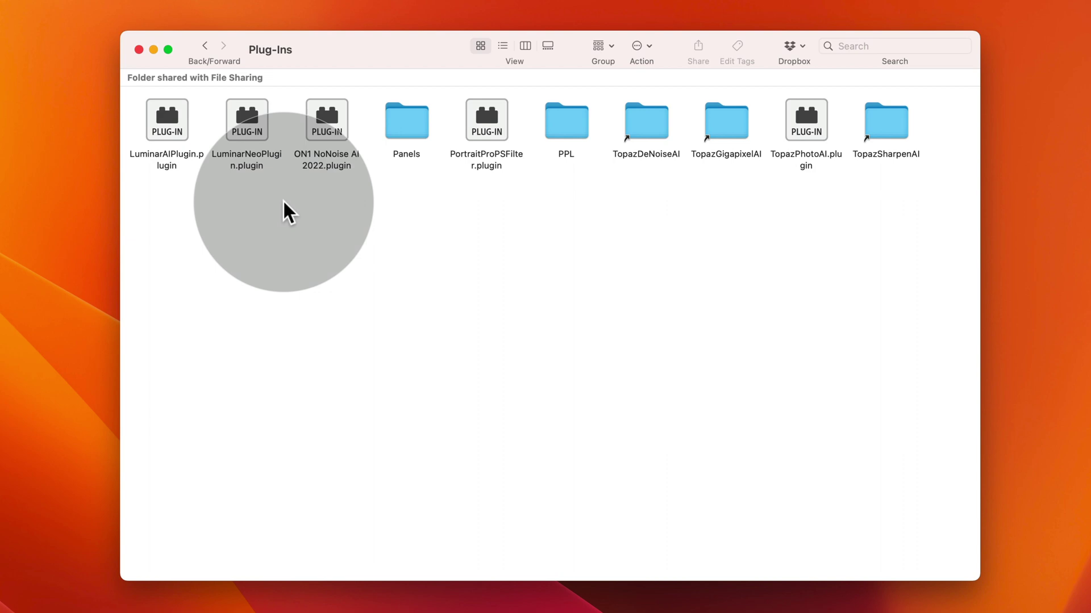
key(shift+super+a)
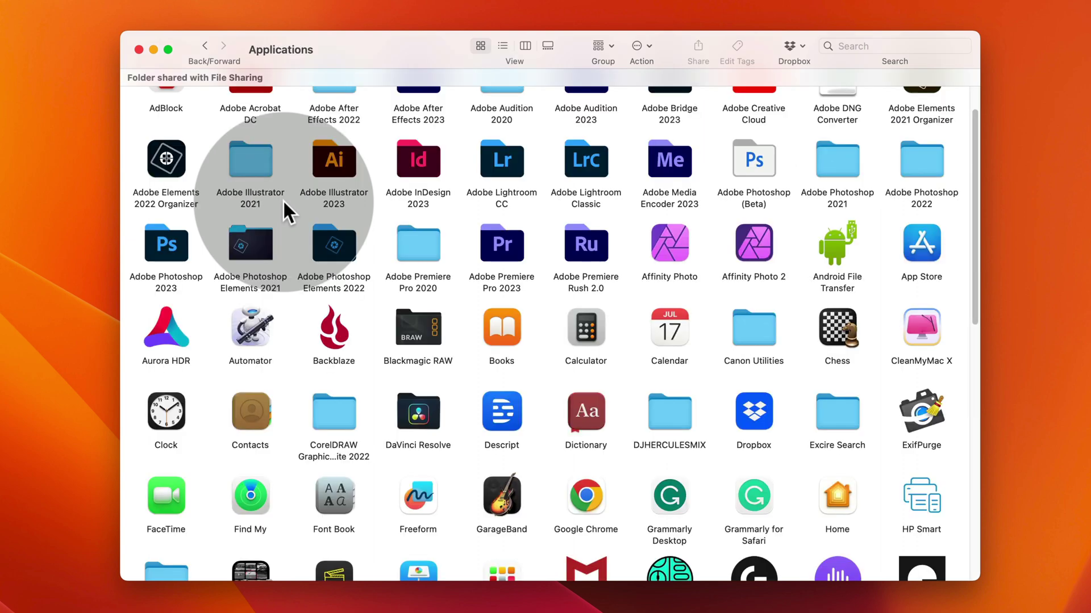
Launch Photoshop Elements 2022 into the Photo Editor and accept loading the additional plug-ins.
double_click(335, 247)
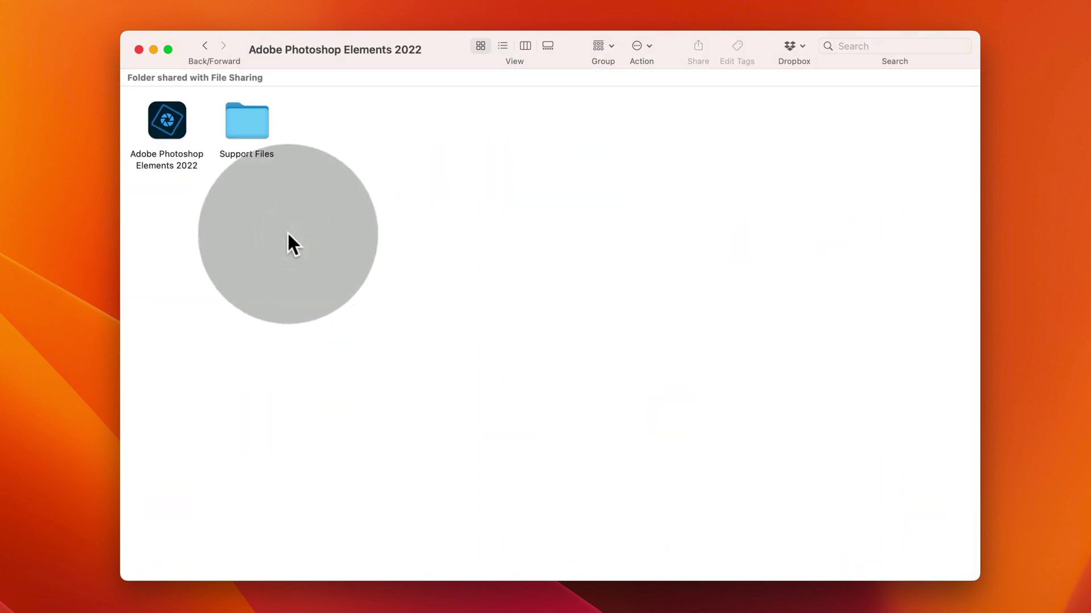
click(168, 122)
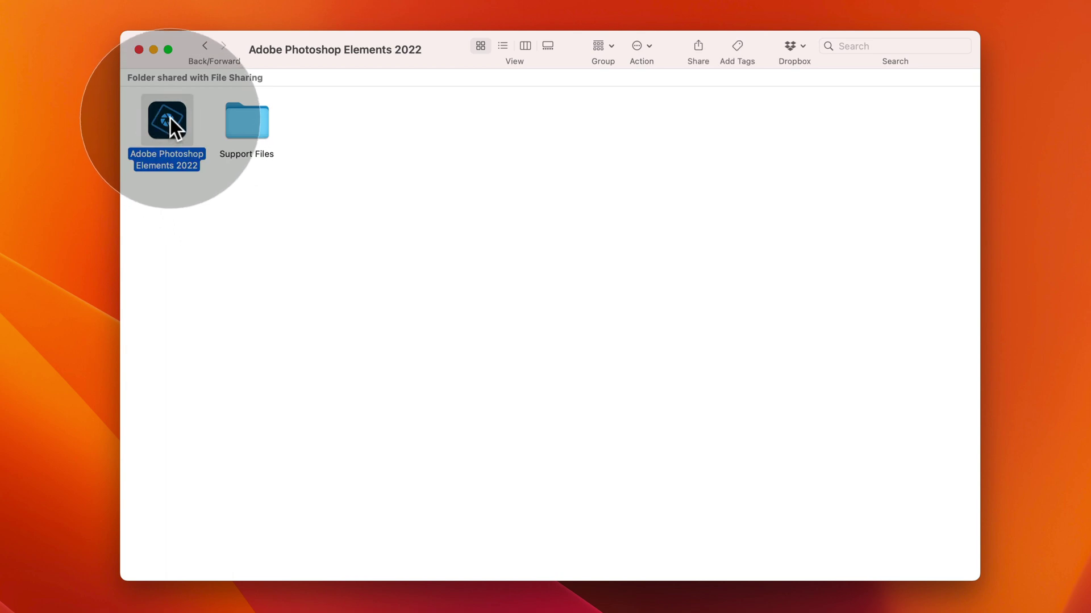
double_click(169, 121)
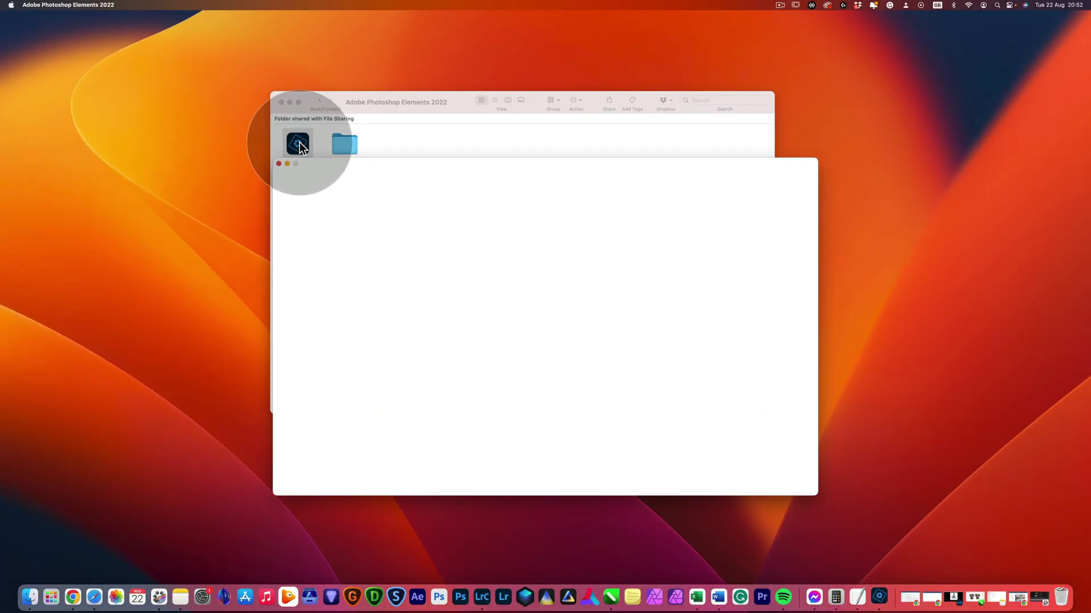
click(713, 360)
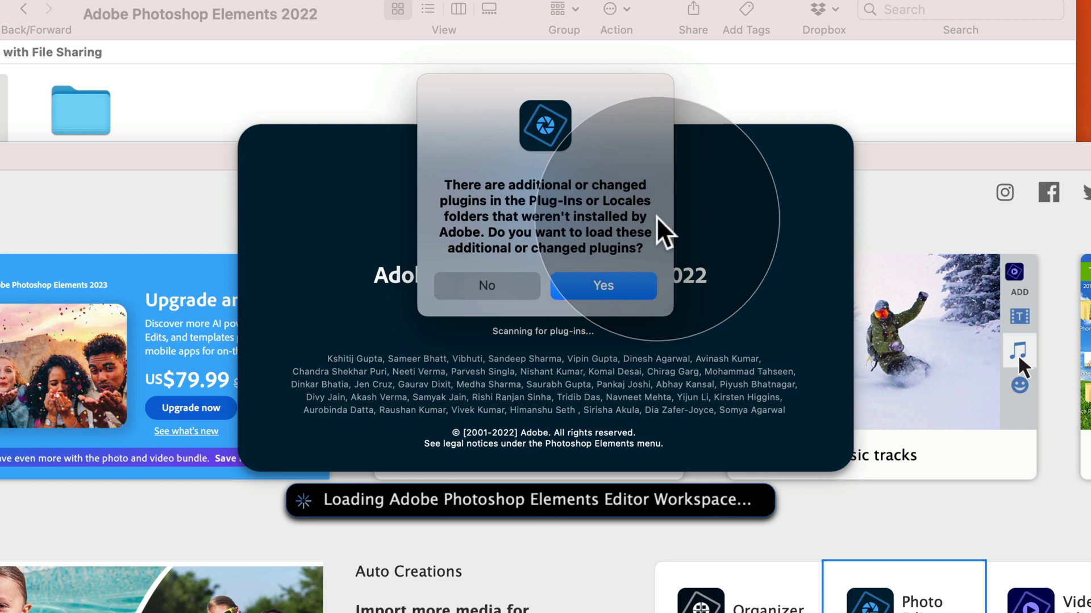
click(604, 286)
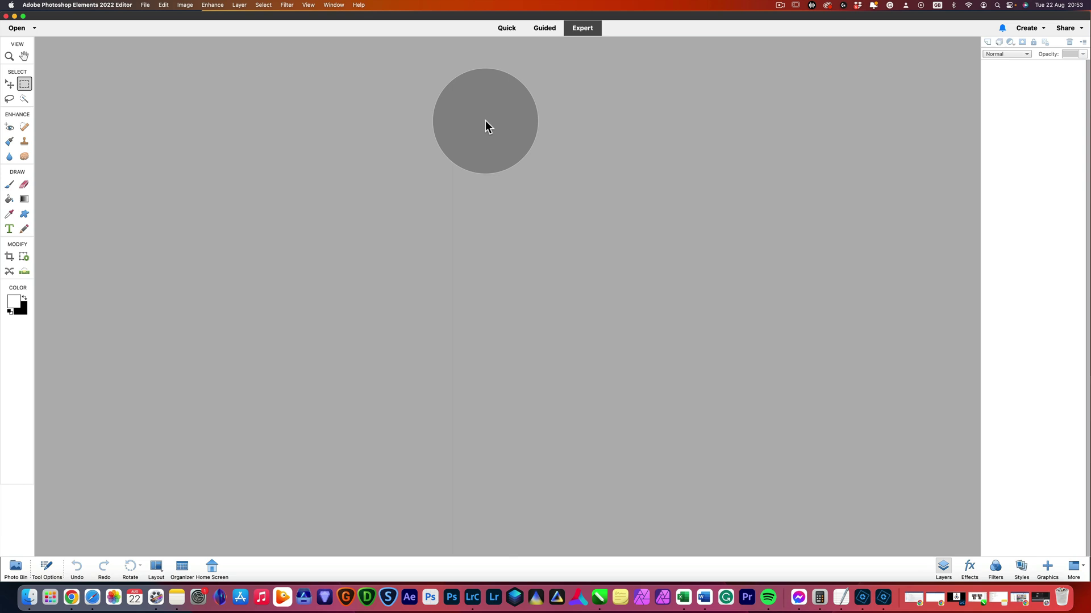
Open the golden sand dune photo via File > Open.
click(146, 5)
click(162, 25)
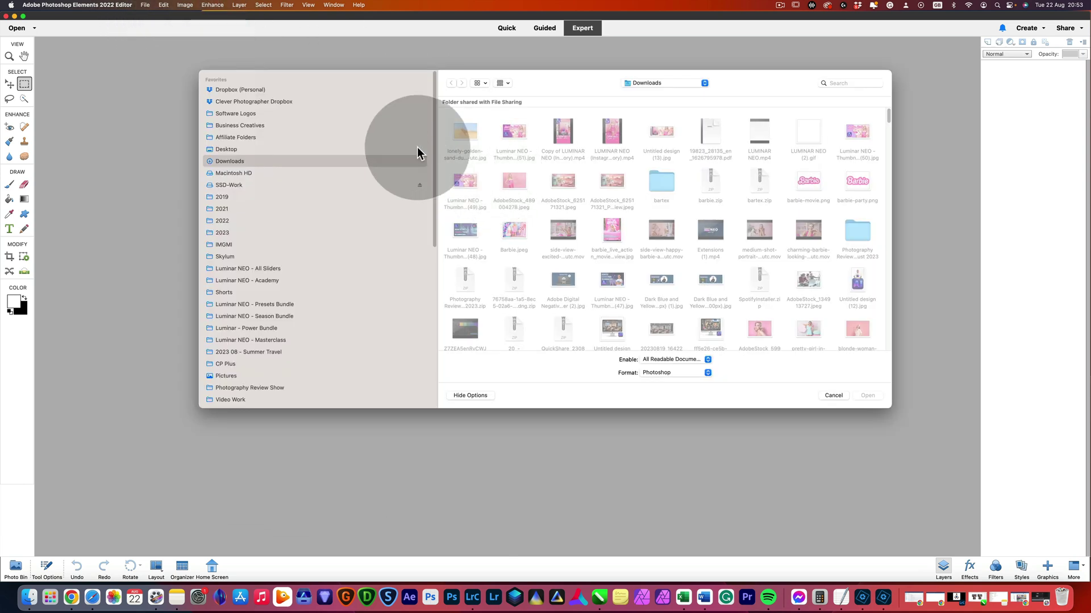
double_click(464, 134)
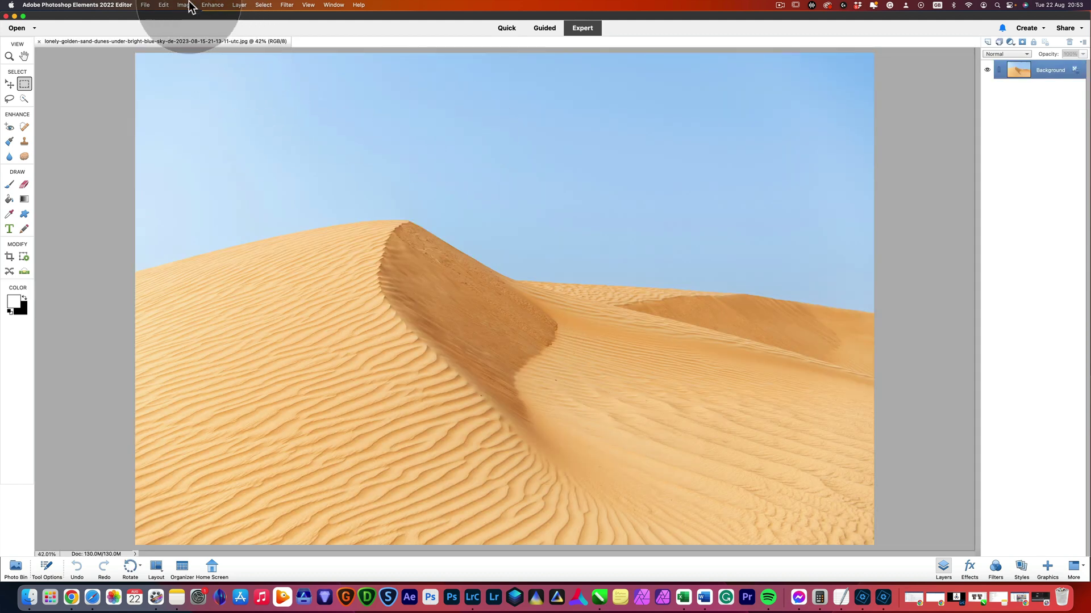
Send the photo to Filter > Skylum Software > Luminar Neo.
click(287, 4)
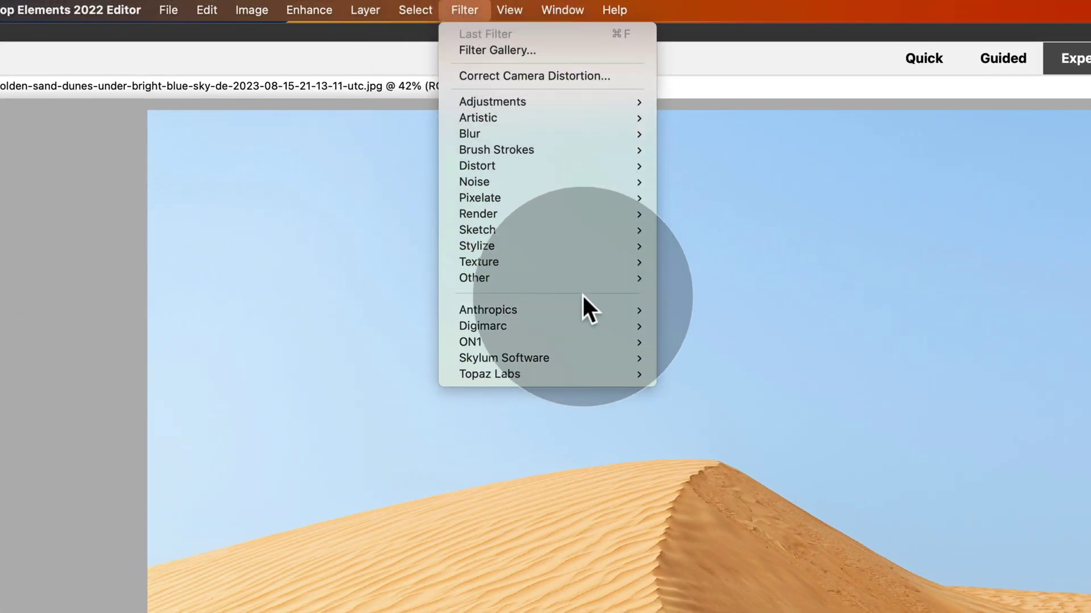
mouse_move(601, 358)
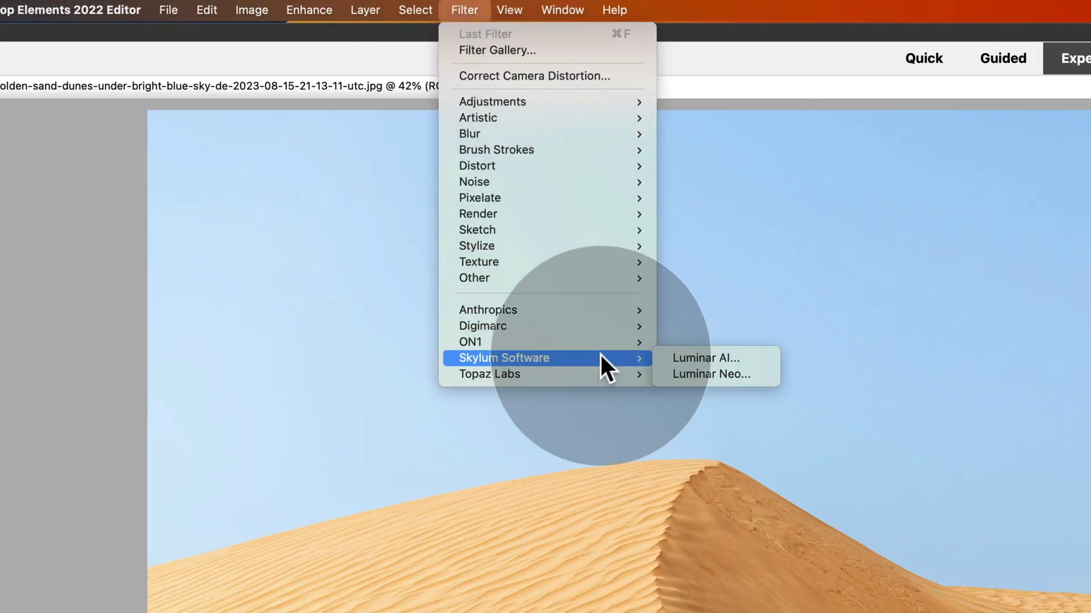
click(736, 375)
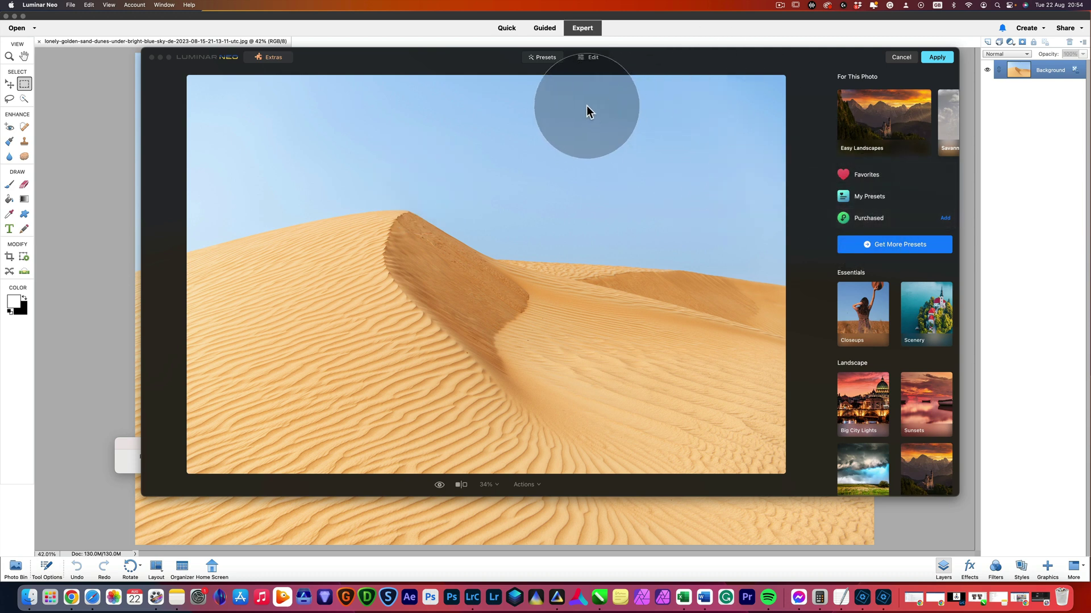
In the Edit tab's Sky tool, choose the sixth Blue Sky preset as the replacement sky.
click(589, 57)
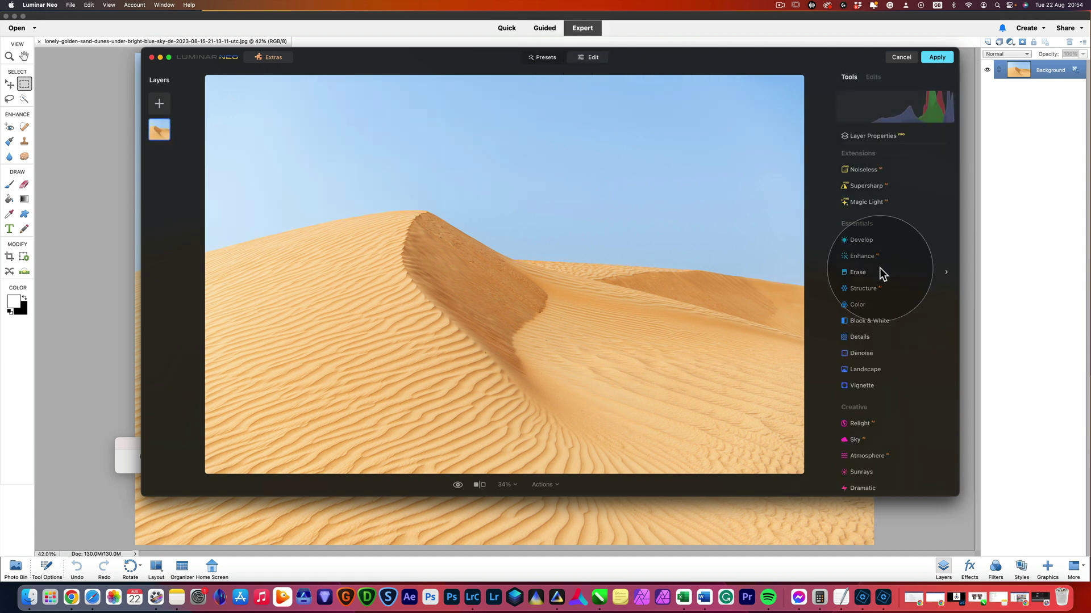
scroll(875, 256, down, 4)
click(863, 322)
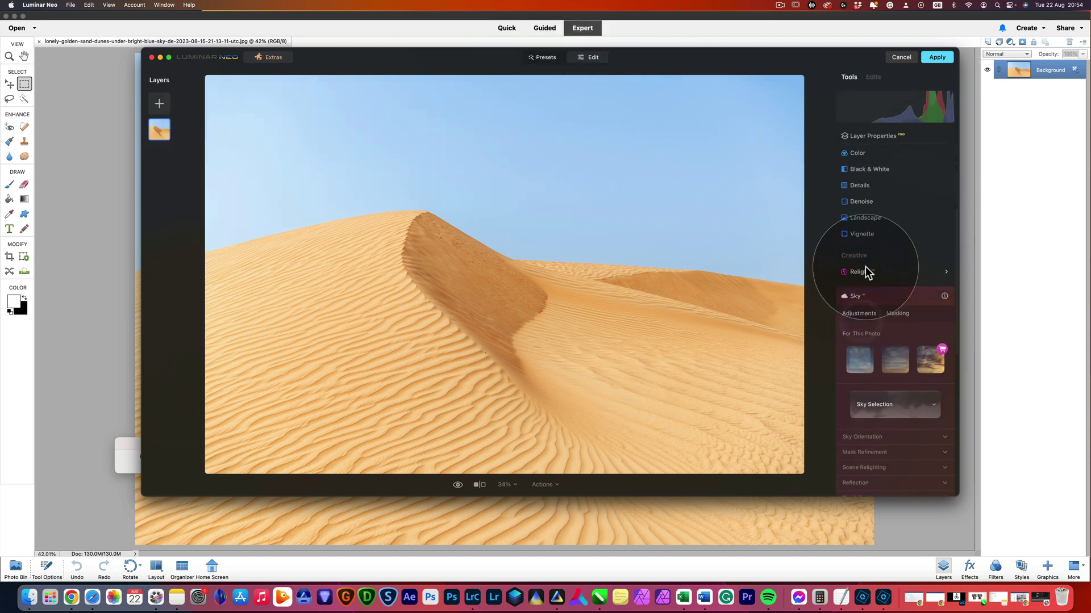
click(889, 359)
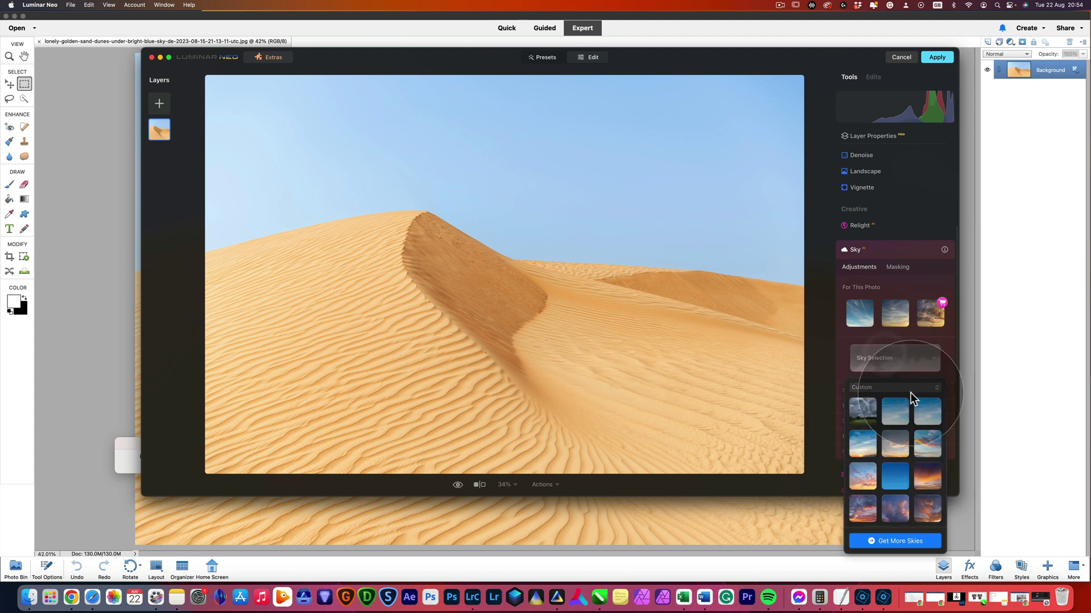
click(892, 387)
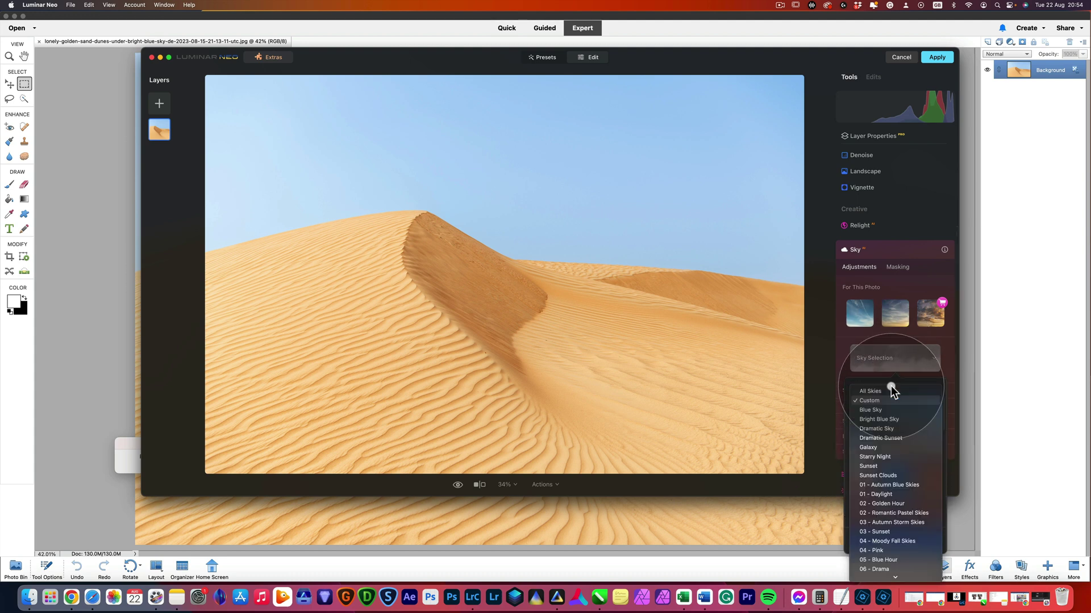
click(896, 414)
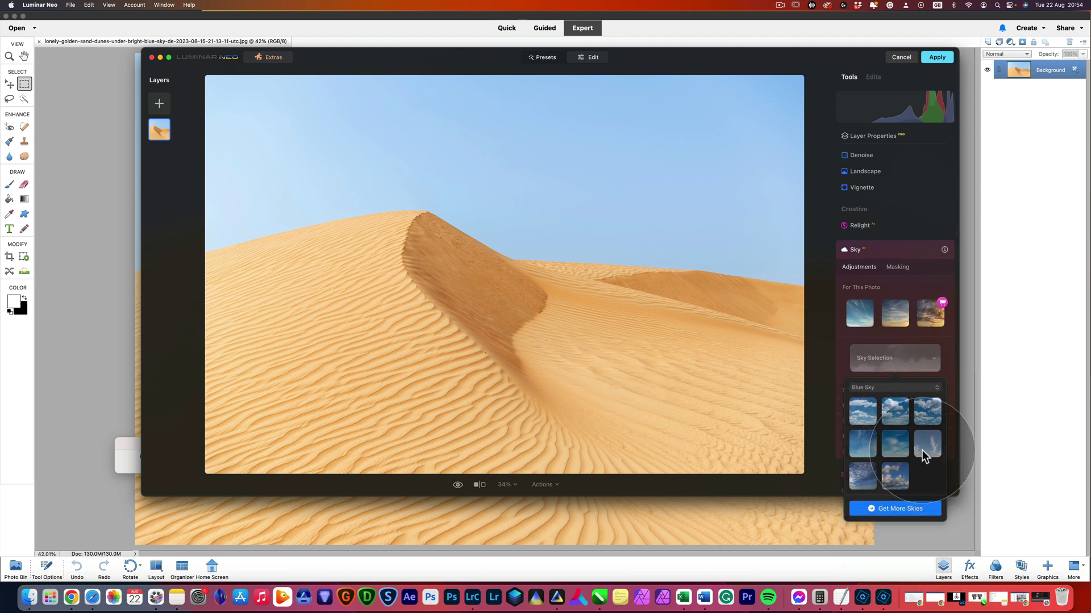
click(923, 447)
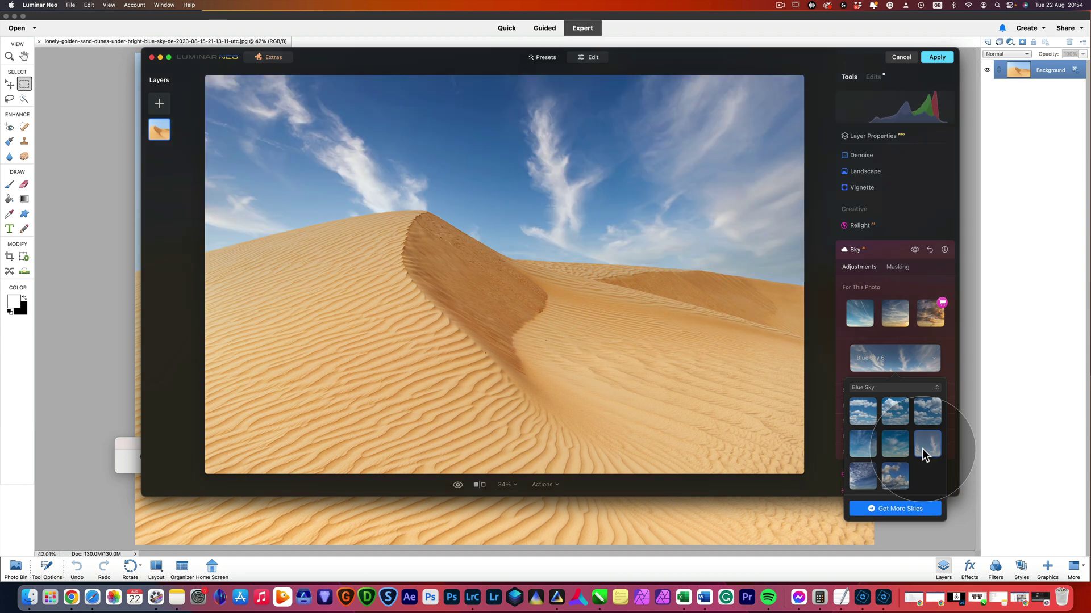
Collapse the Sky tool and apply the blue-sky edit back to Photoshop Elements.
click(881, 250)
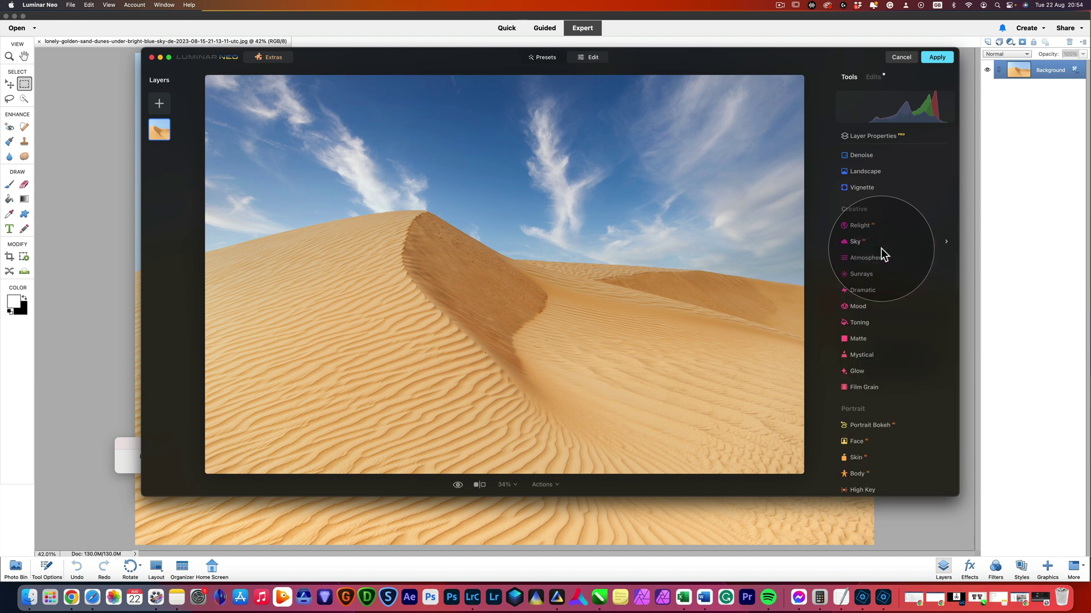
click(938, 57)
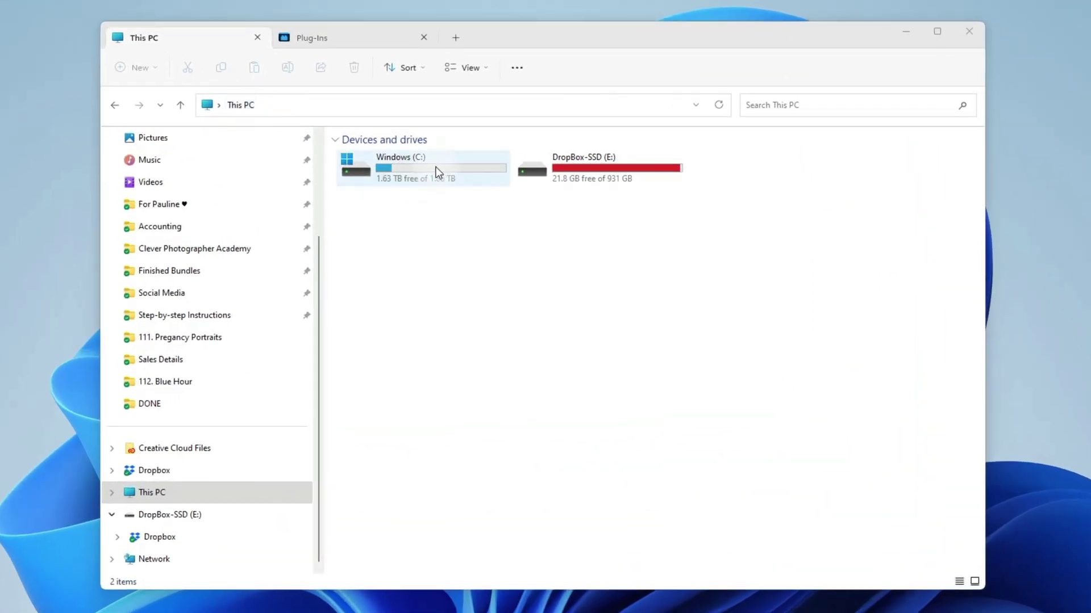
Browse from Windows (C:) through Program Files > Skylum into the Luminar Neo folder.
double_click(431, 166)
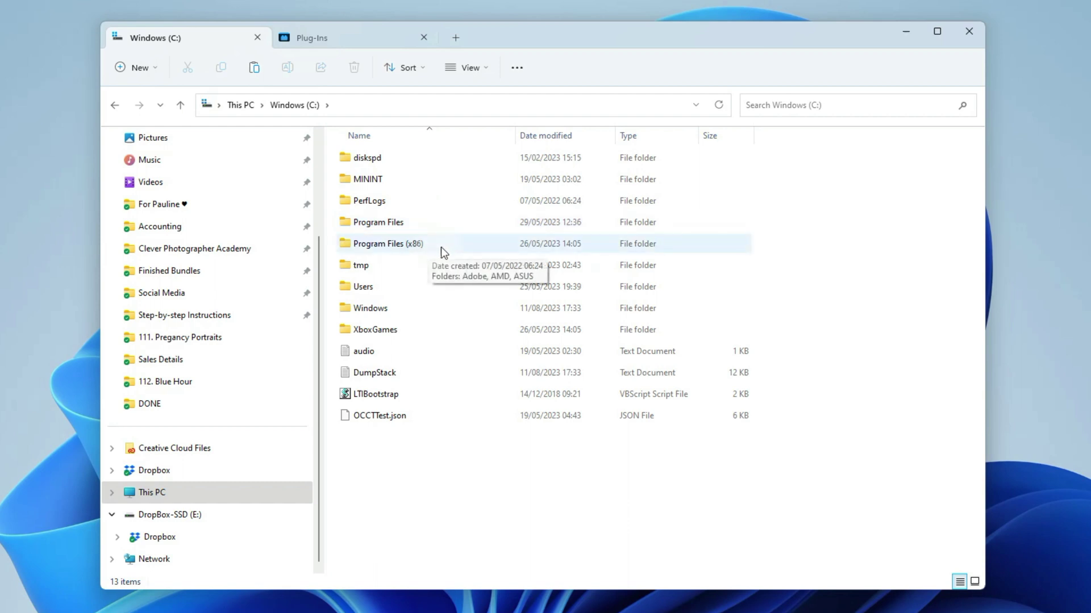
double_click(421, 223)
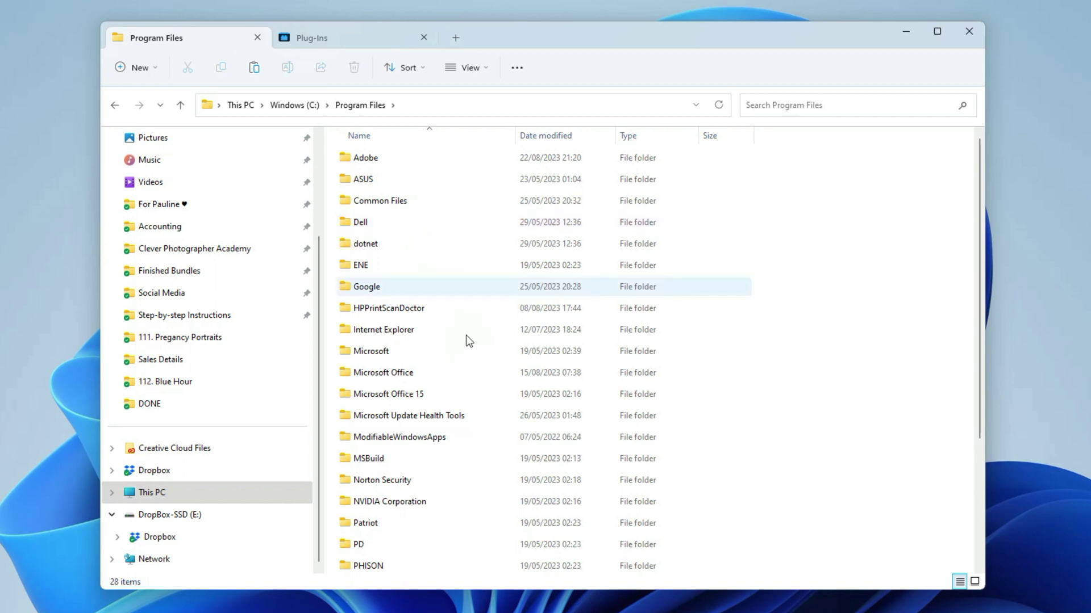
scroll(480, 436, down, 3)
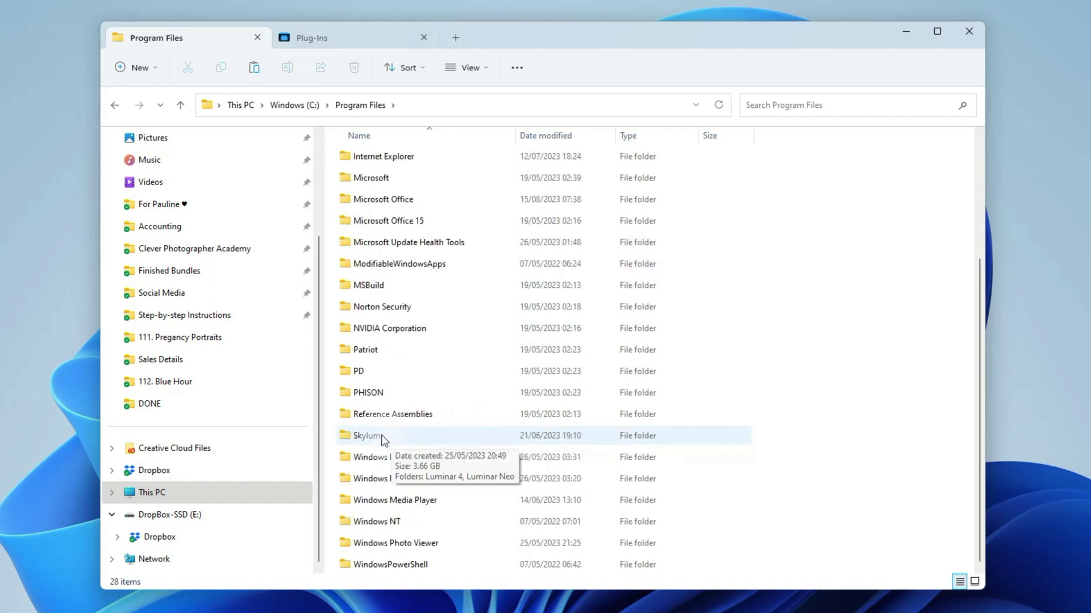
double_click(382, 436)
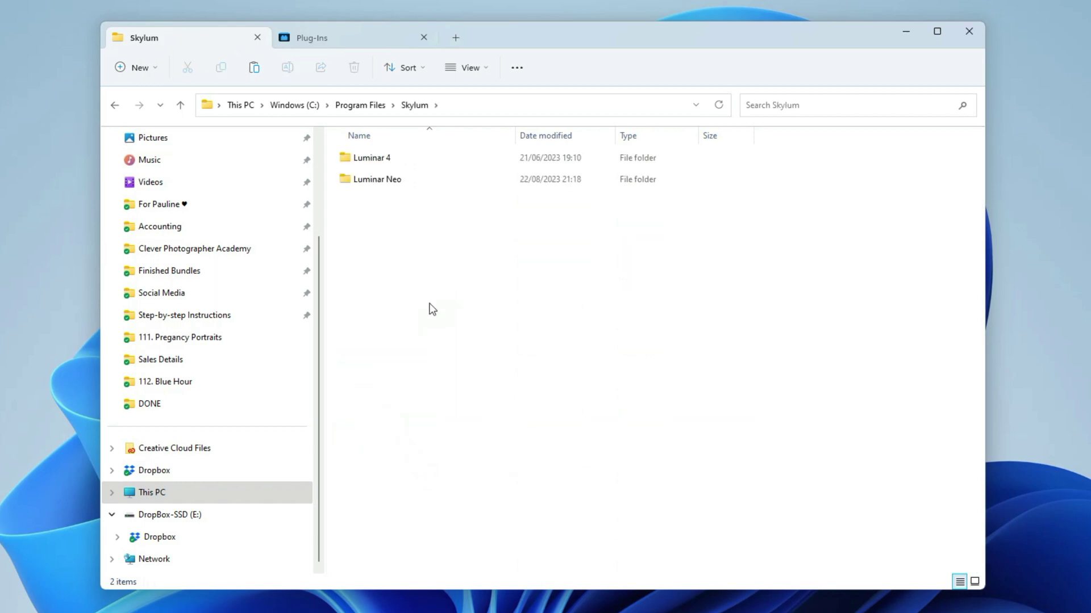
double_click(396, 182)
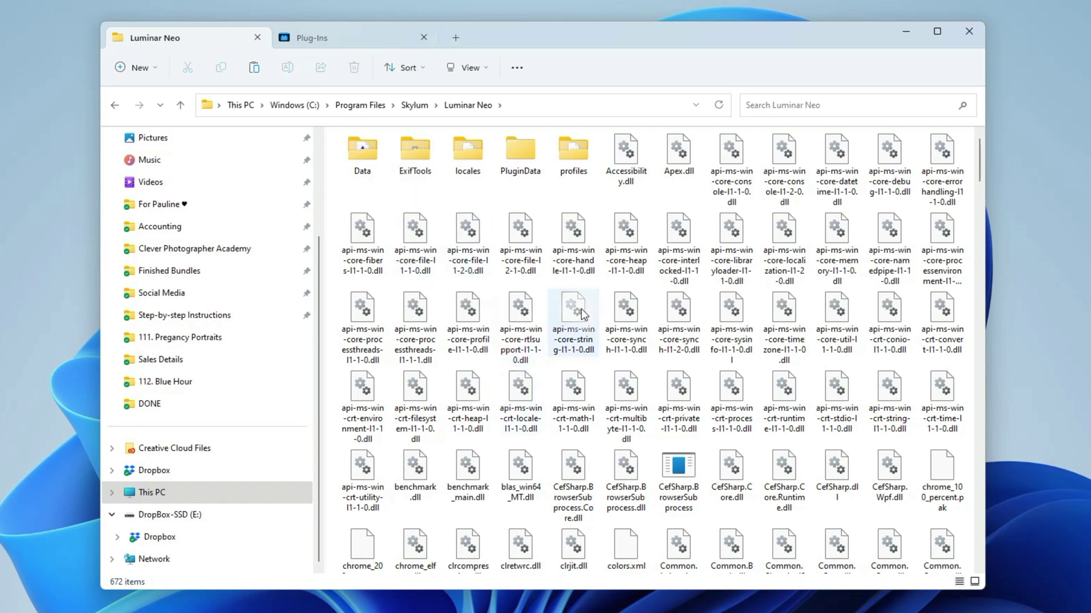
Jump to the L files by typing 'la' and copy the 466 KB LuminarNeo 8BF plug-in.
click(520, 313)
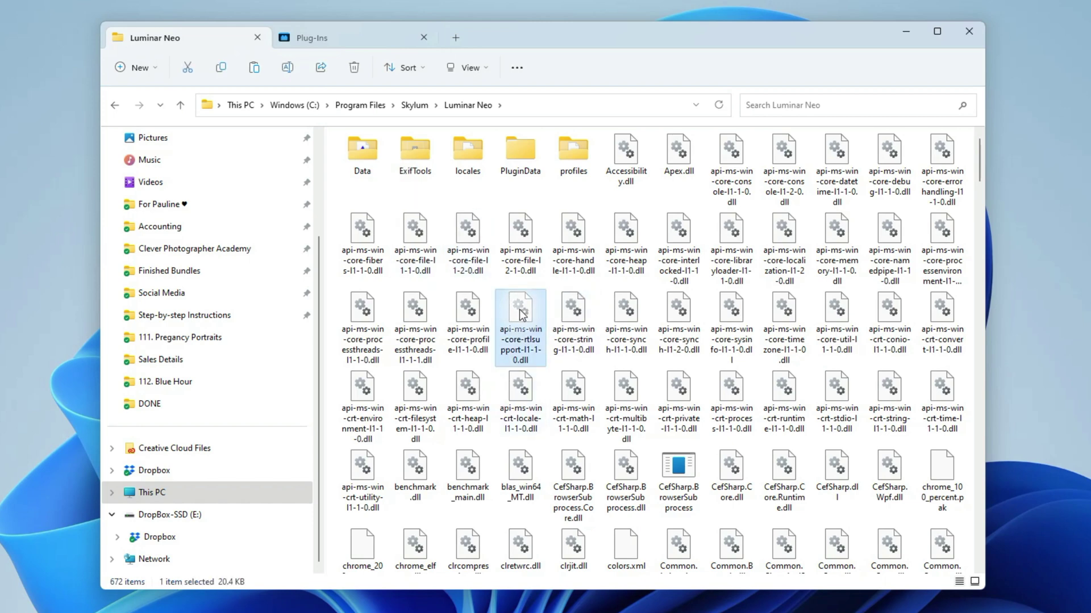
text(la)
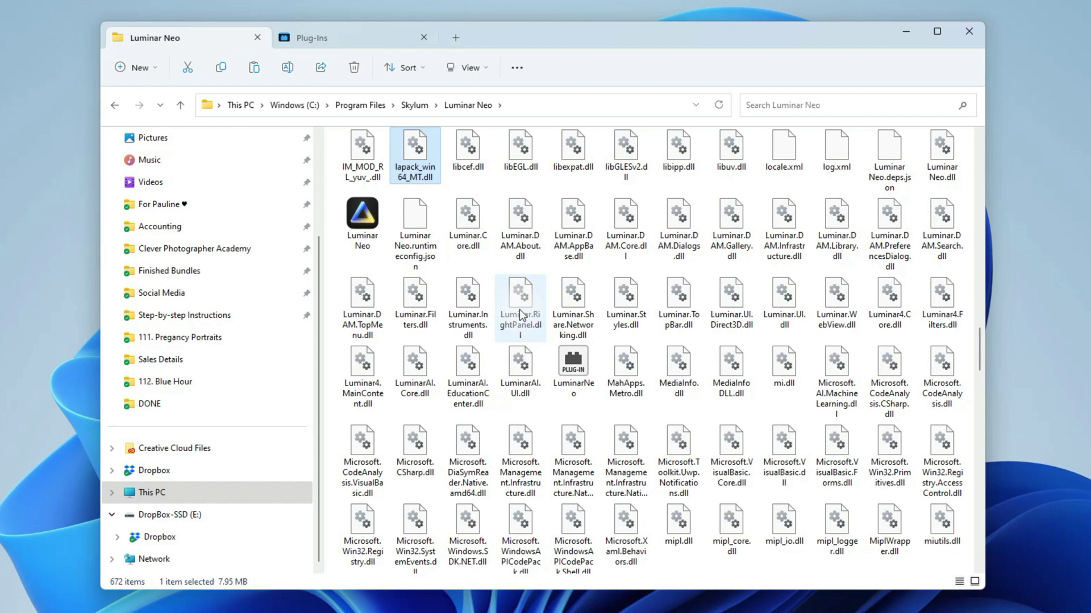
mouse_move(595, 363)
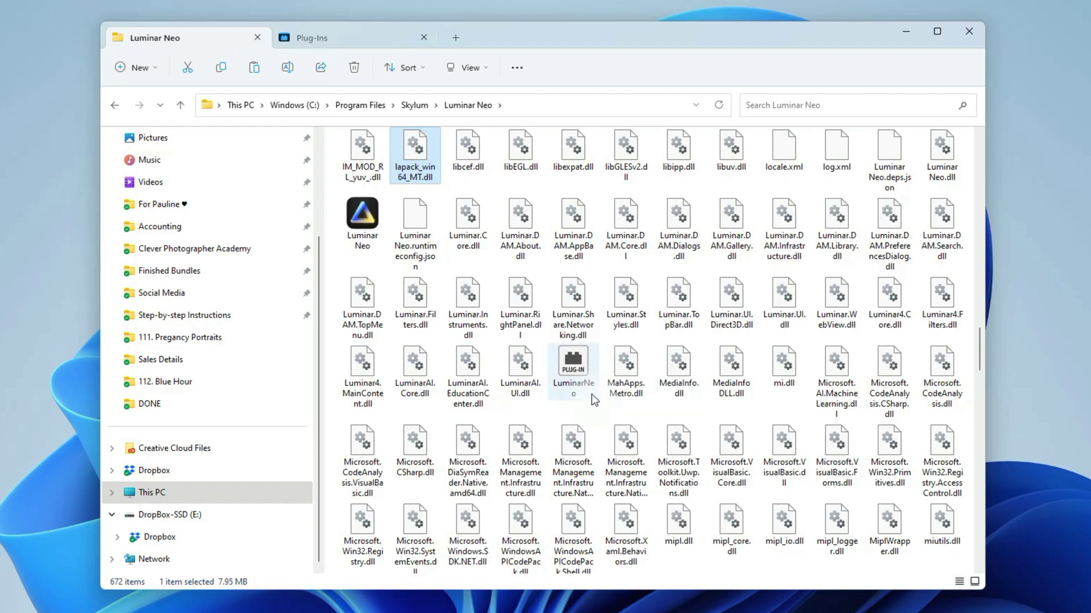
mouse_move(591, 394)
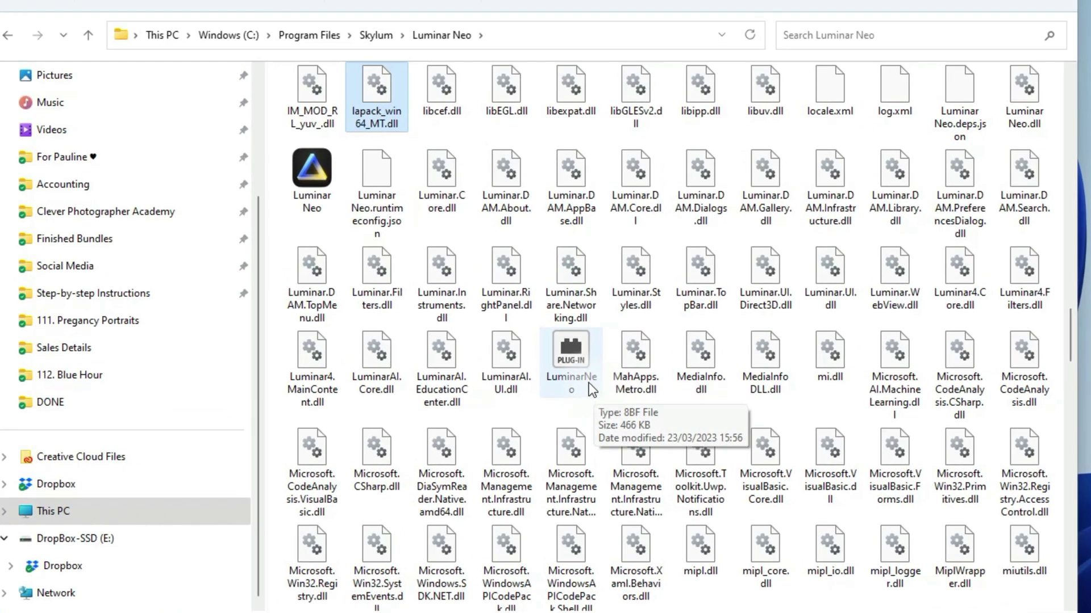
click(587, 386)
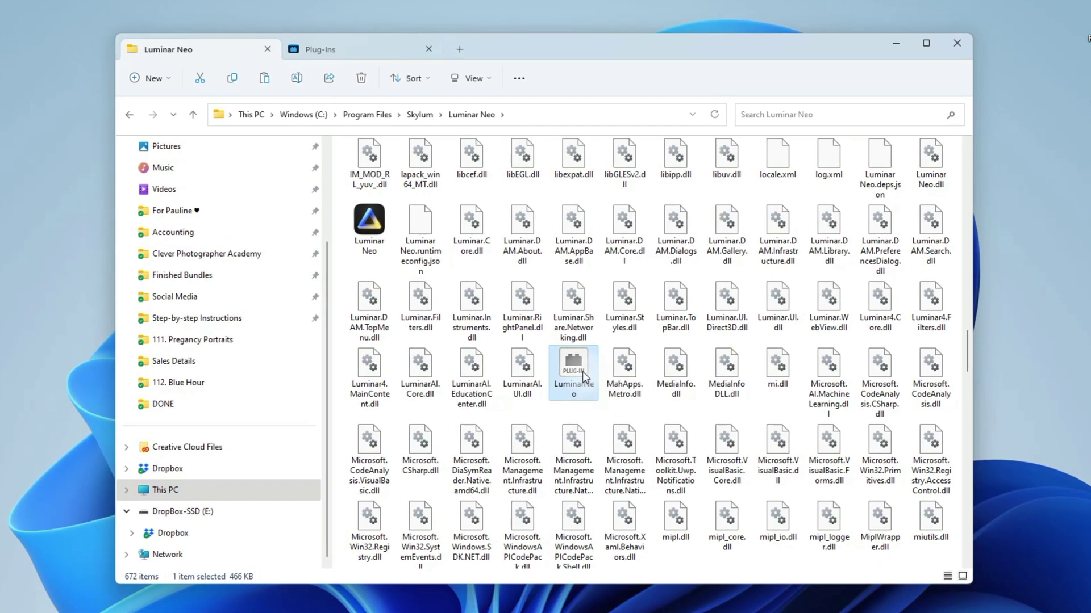
right_click(582, 357)
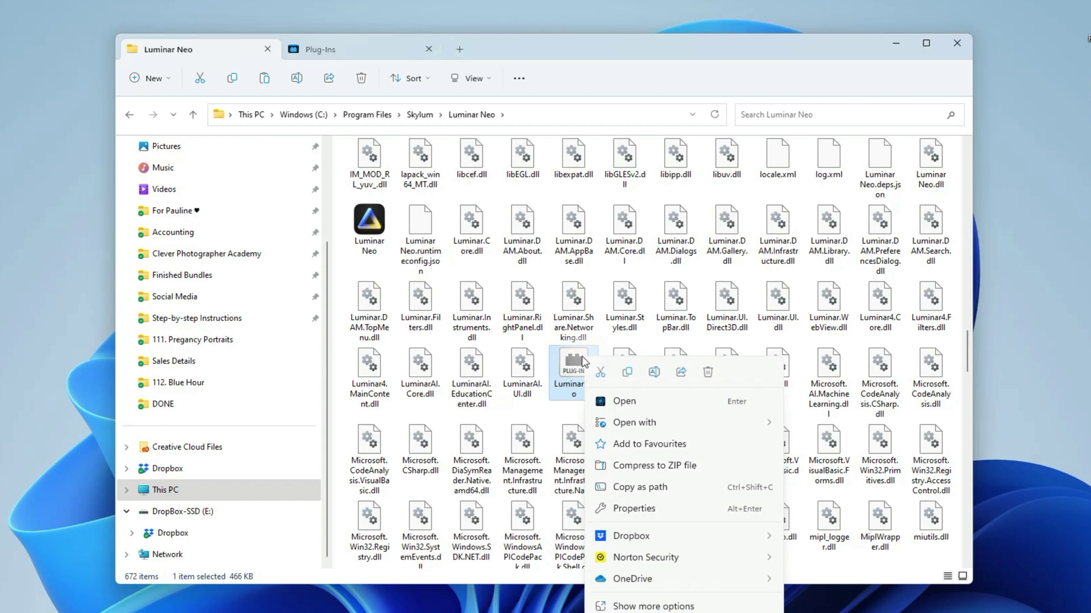
click(626, 372)
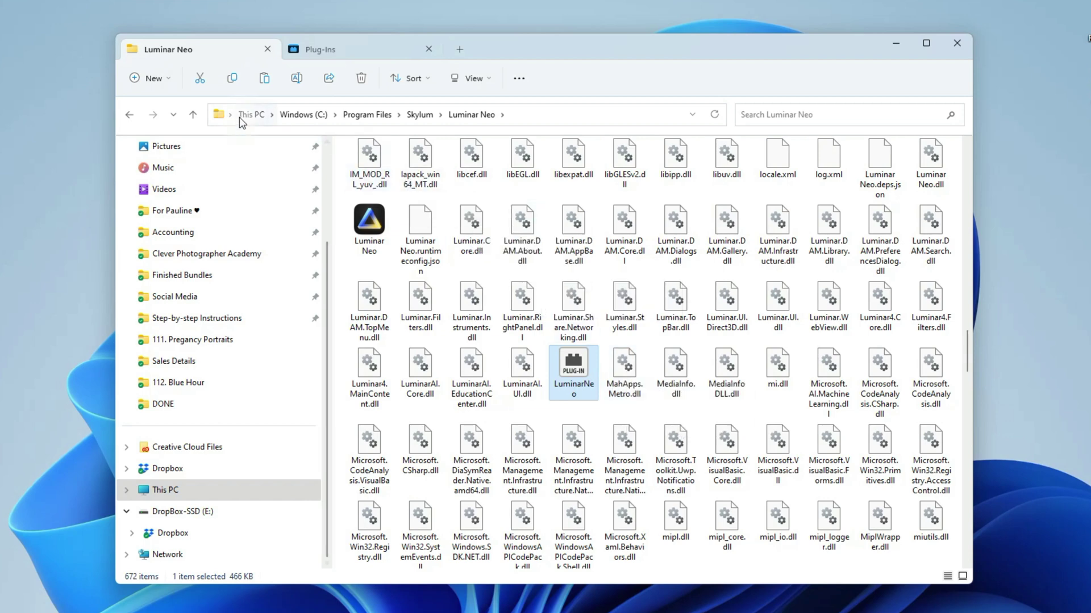
Go from C: through Program Files > Adobe > Photoshop Elements 2023 into Plug-Ins.
click(307, 115)
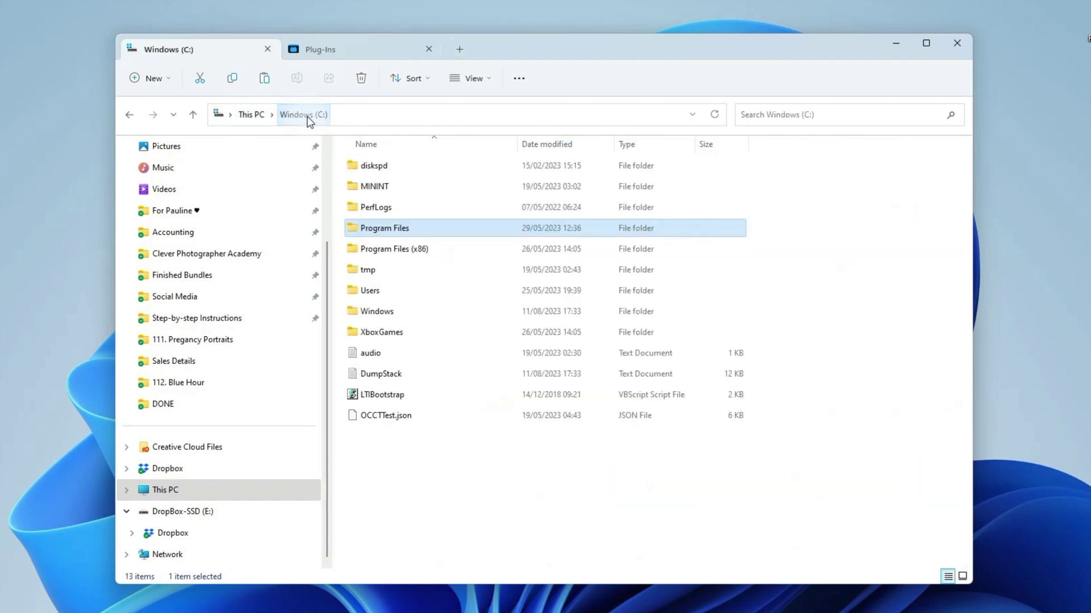
double_click(403, 230)
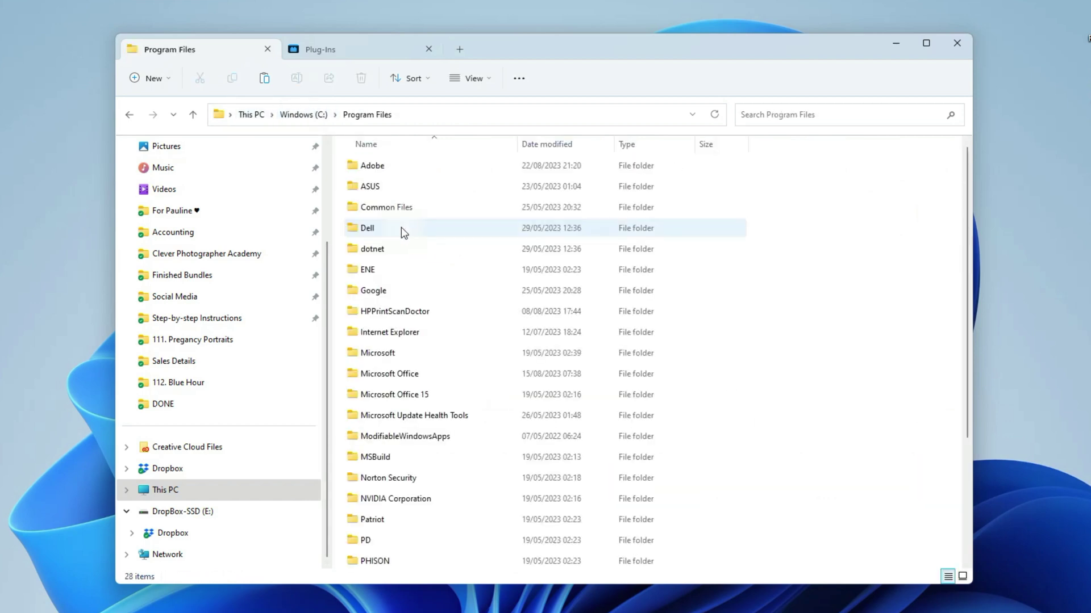
double_click(392, 167)
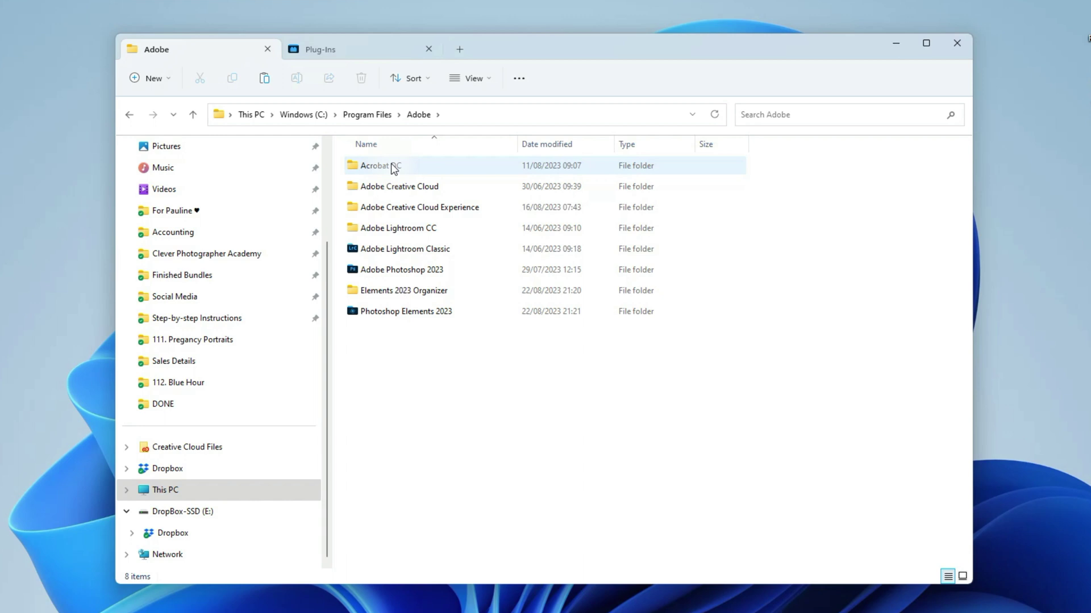
double_click(420, 318)
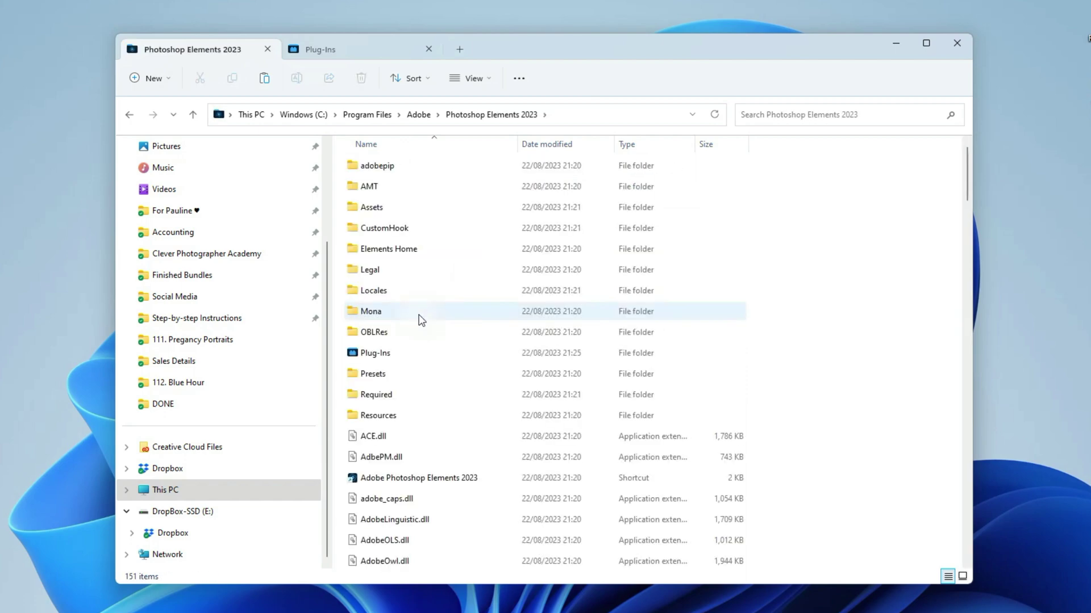
double_click(395, 353)
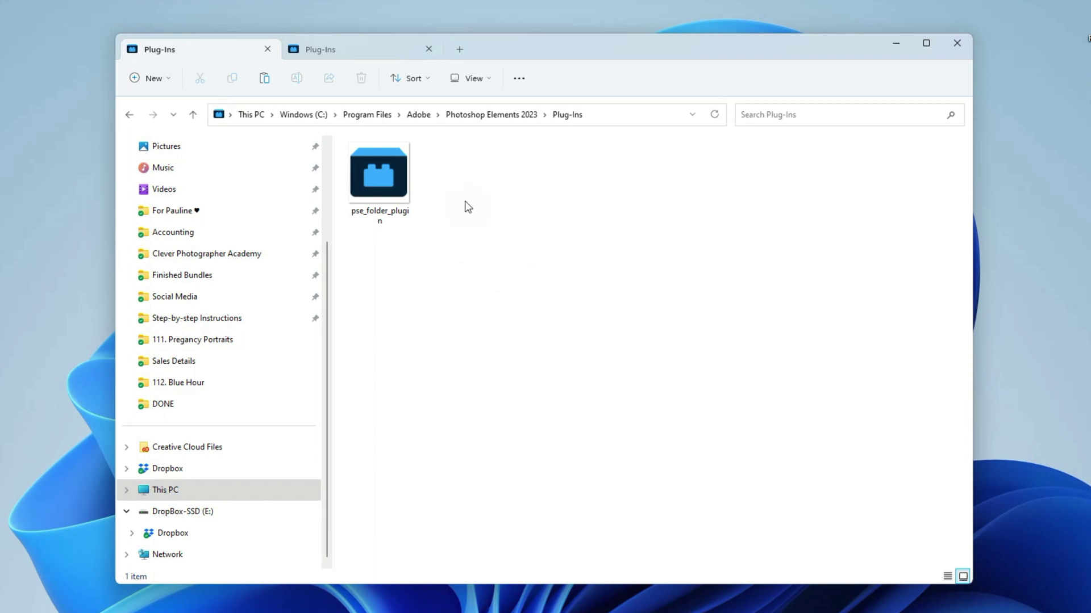
Paste the LuminarNeo plug-in into Plug-Ins, granting administrator permission.
right_click(458, 176)
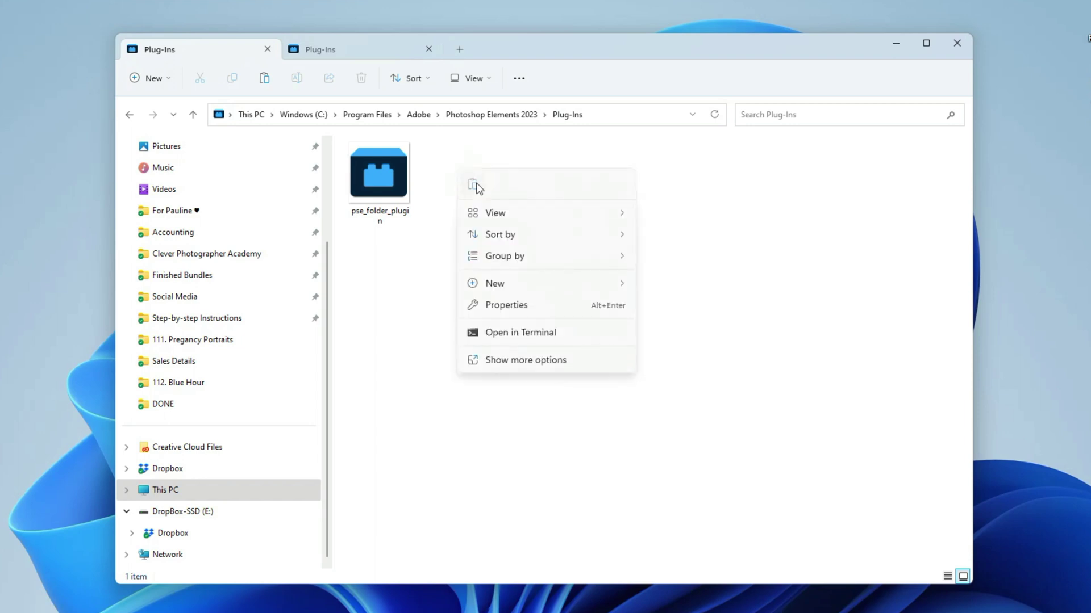
click(475, 186)
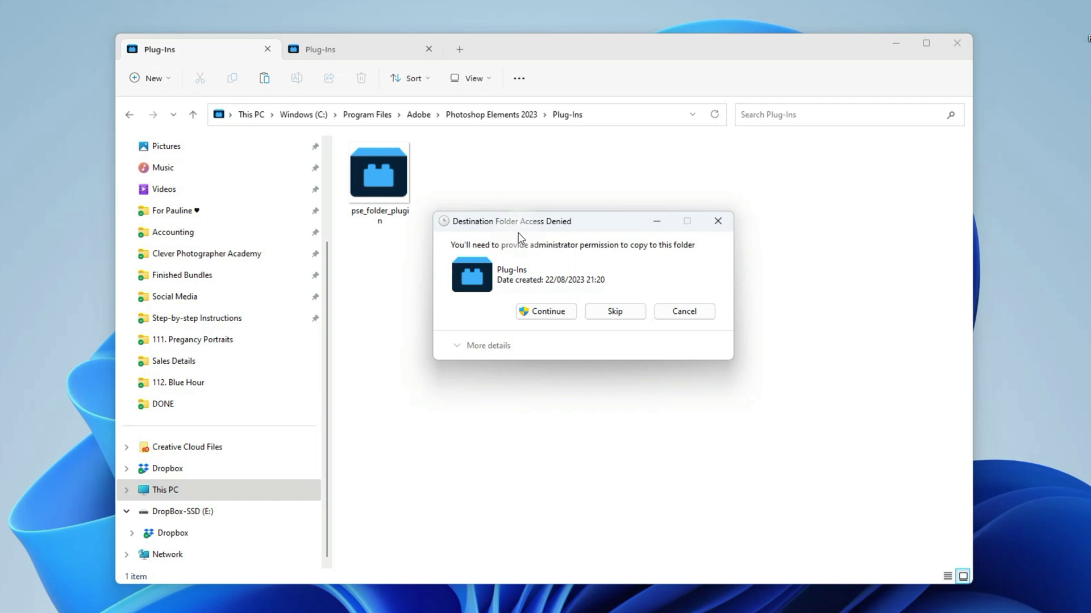
click(549, 312)
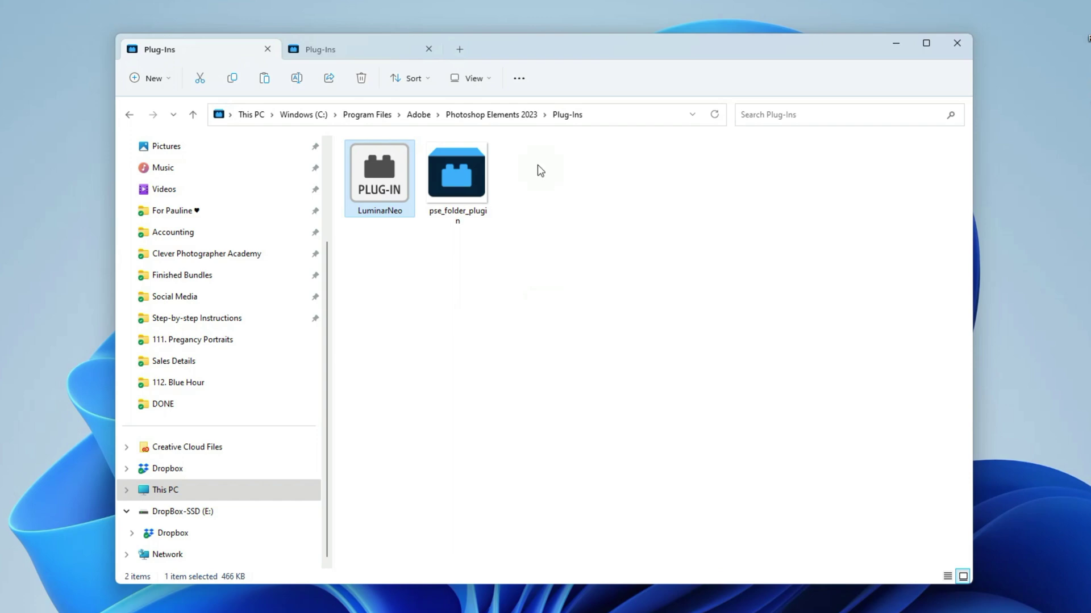
Launch Photoshop Elements 2023 and start the Photo Editor.
click(503, 115)
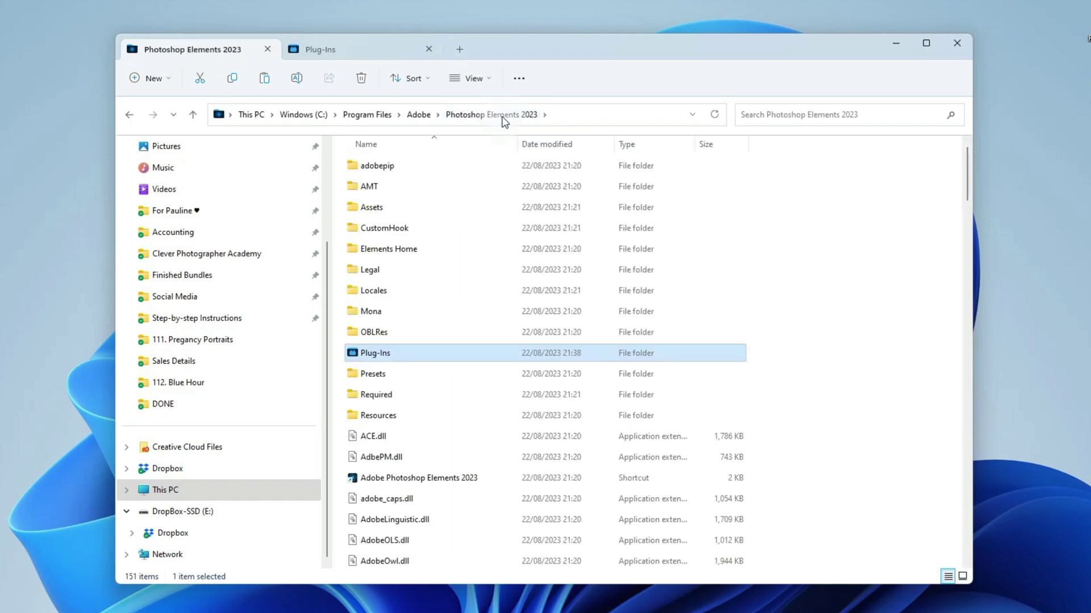
double_click(438, 481)
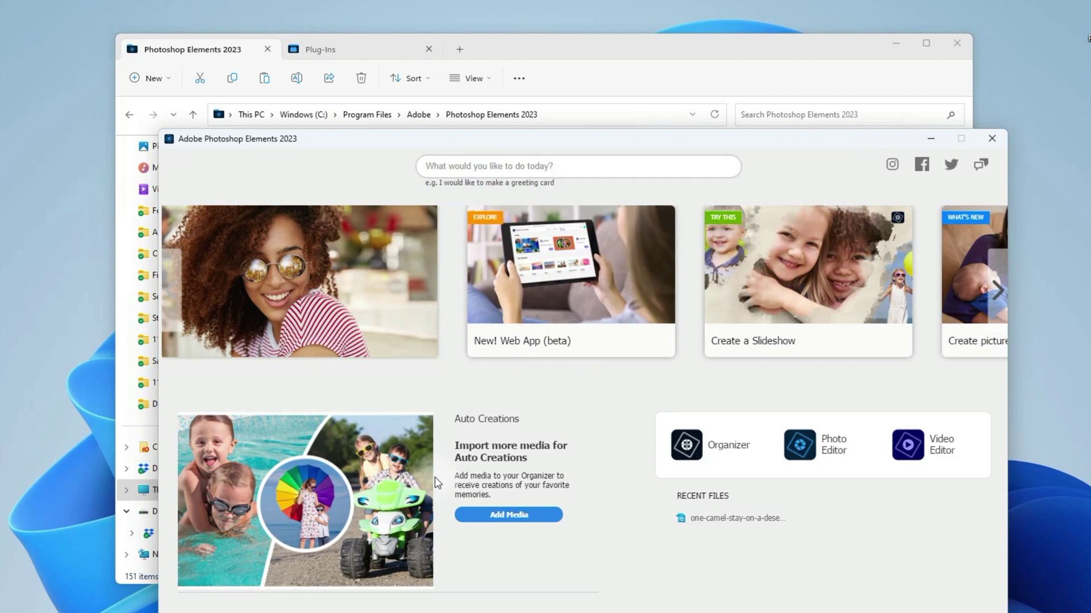
click(823, 451)
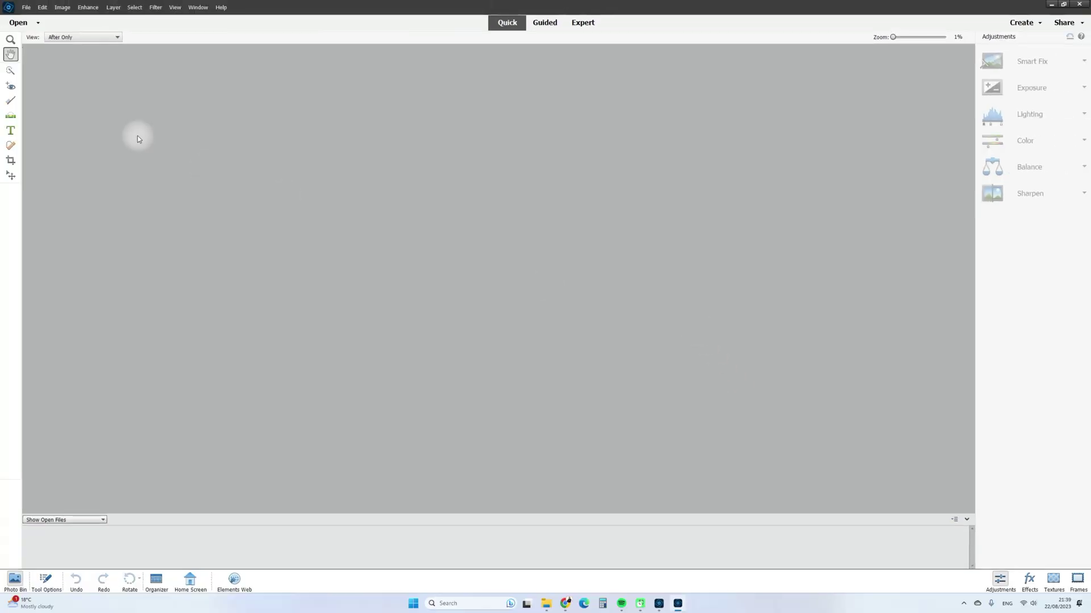
Open the desert photo of the lone camel under a blue sky.
click(25, 8)
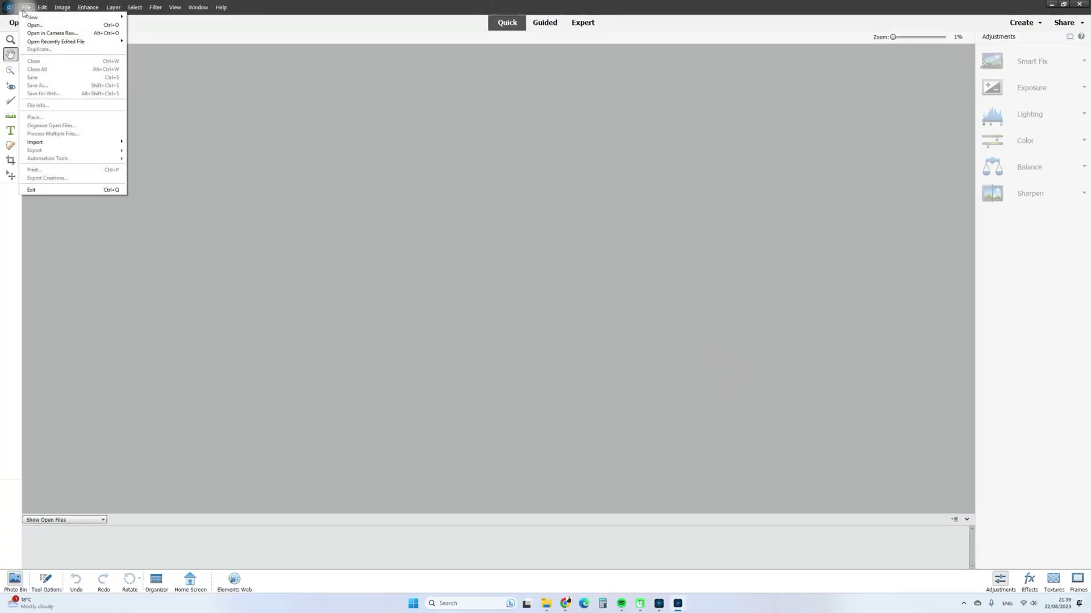
click(35, 25)
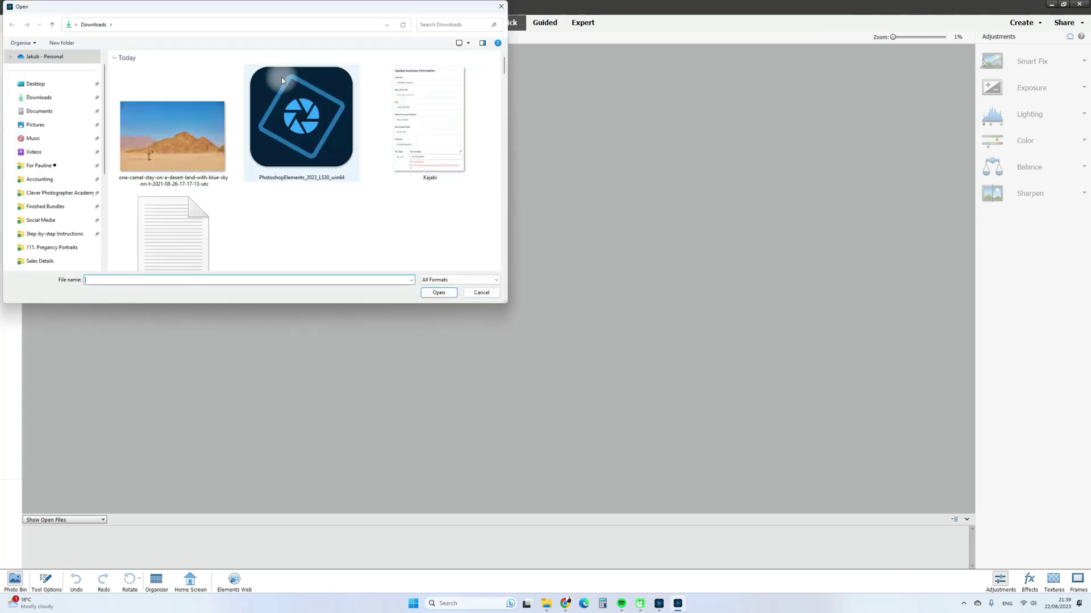
click(186, 129)
double_click(186, 128)
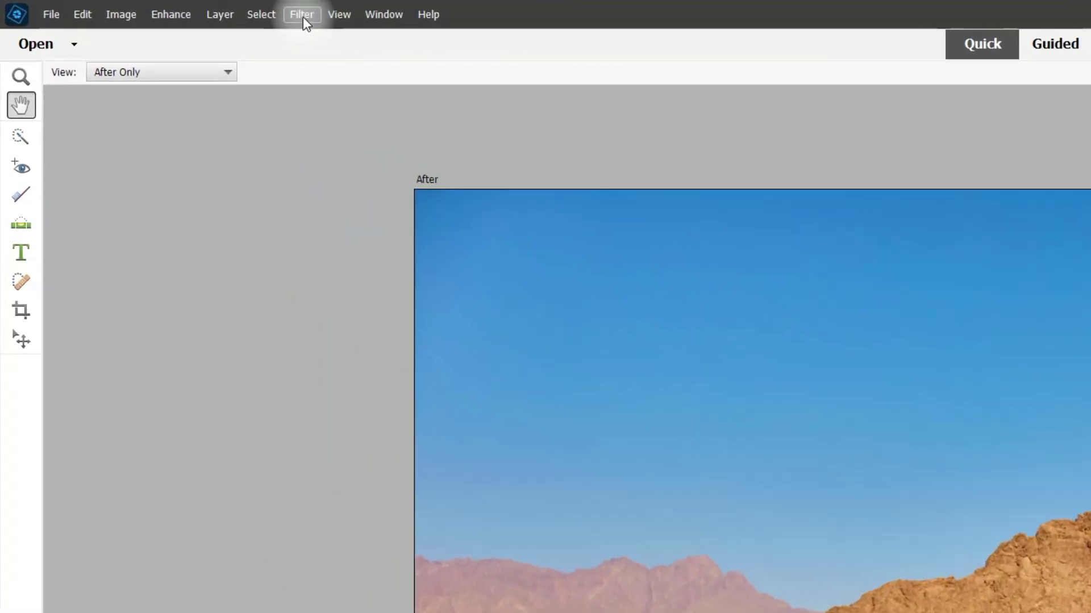
Send the camel photo to the Luminar Neo plug-in via Filter > Skylum Software.
click(302, 16)
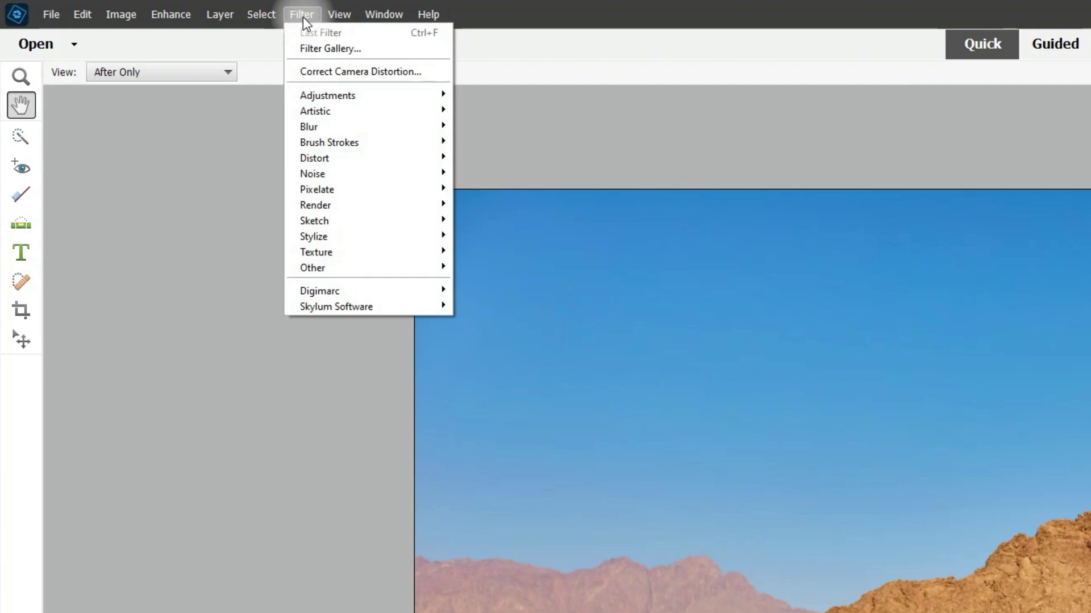
mouse_move(405, 306)
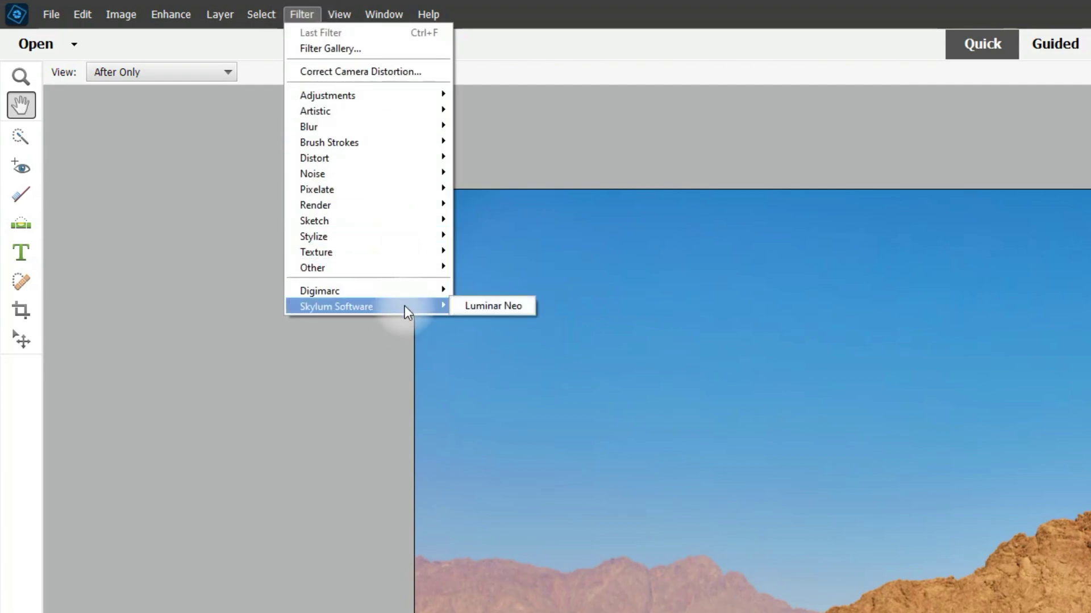
click(483, 306)
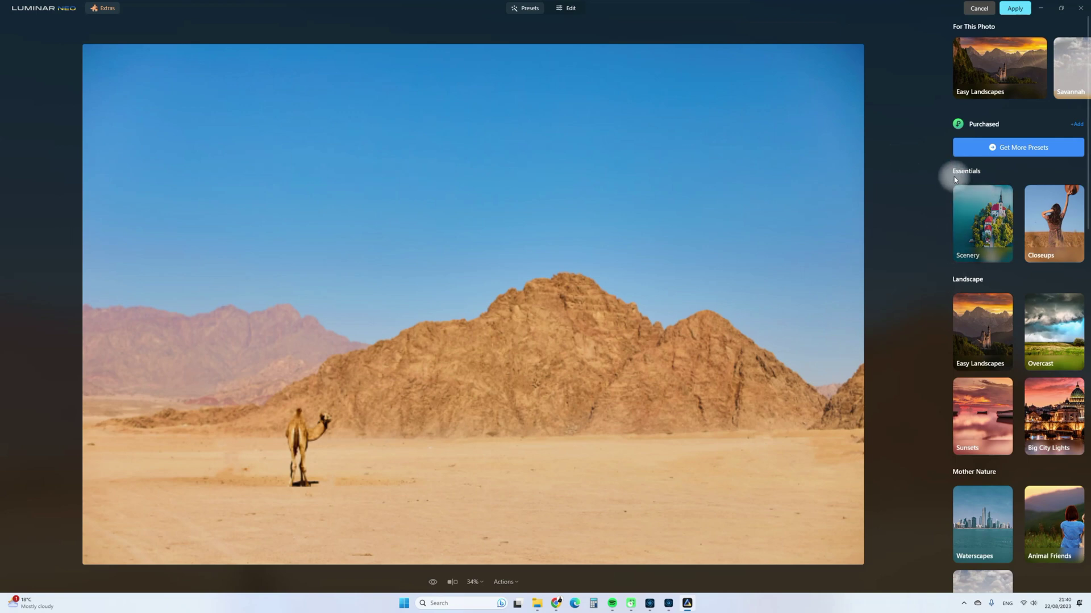
Replace the plain sky with the 01 - Daylight - 5 cloud sky and apply it back to Elements.
click(564, 15)
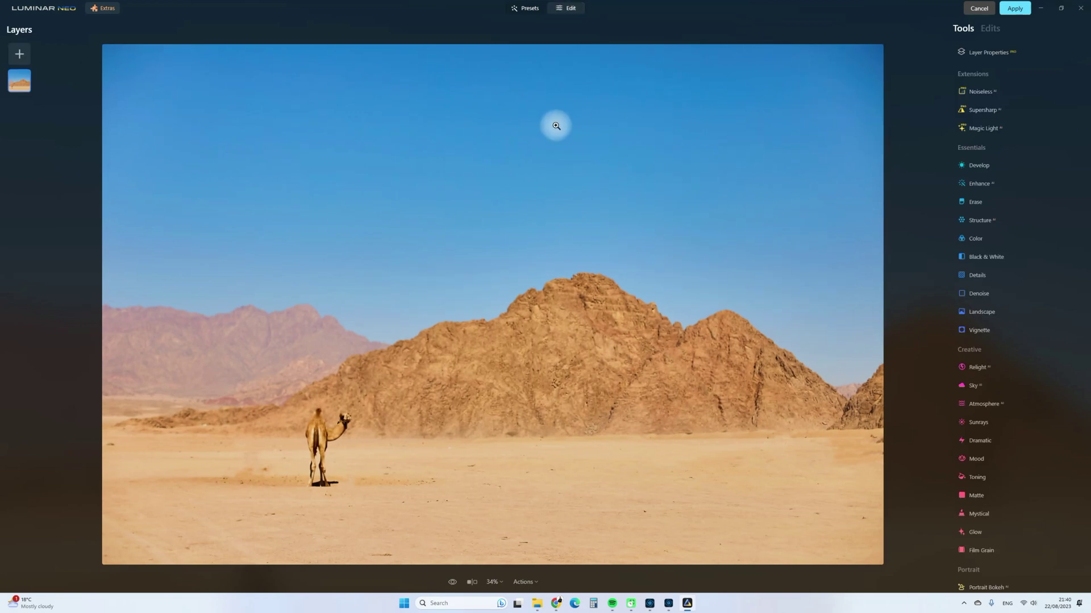
click(974, 388)
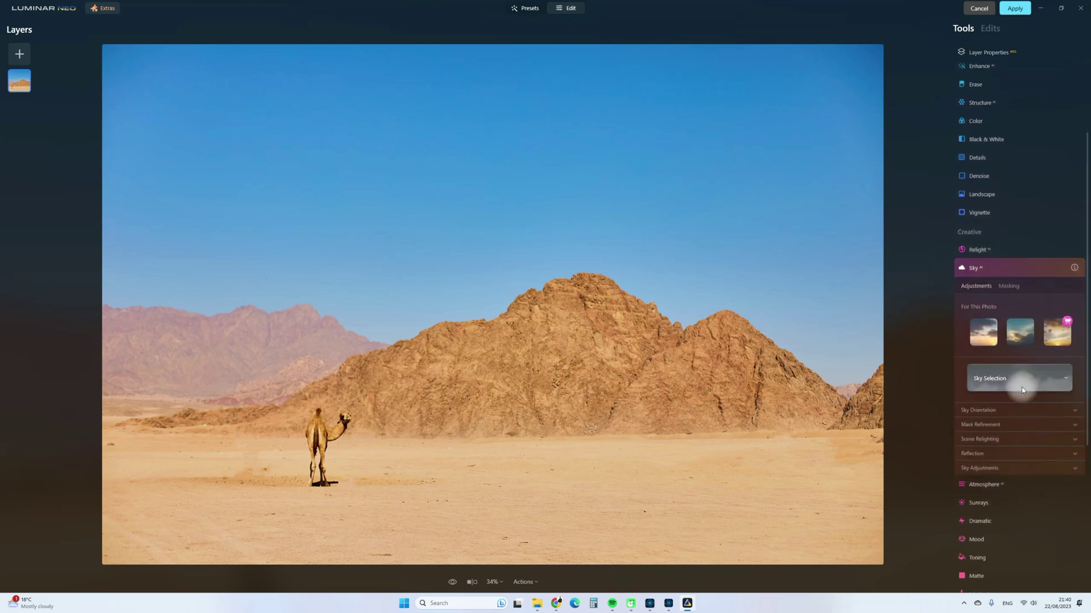
click(1021, 389)
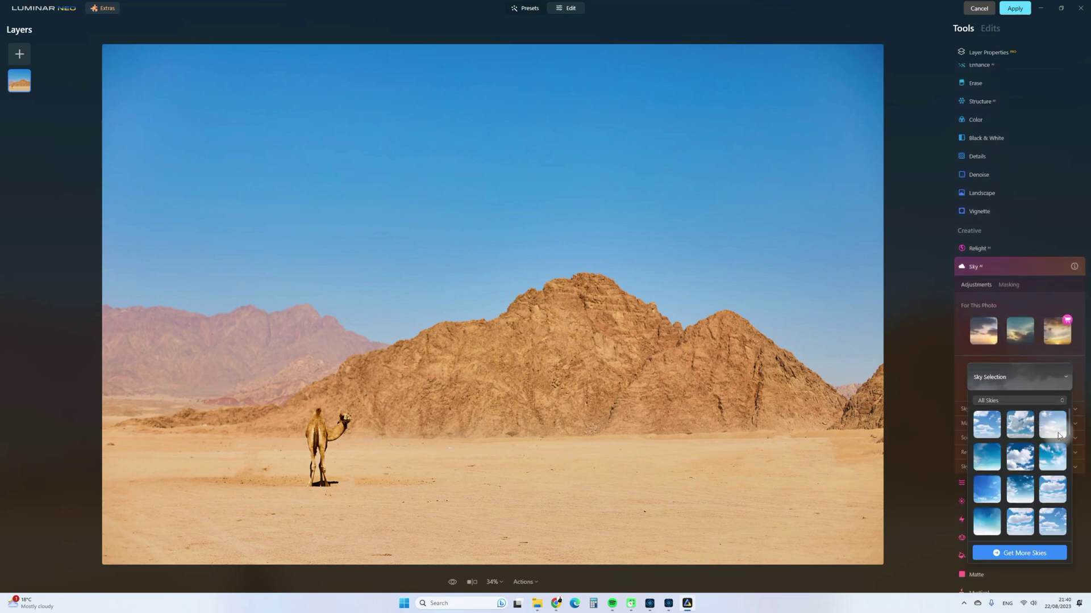
click(1021, 461)
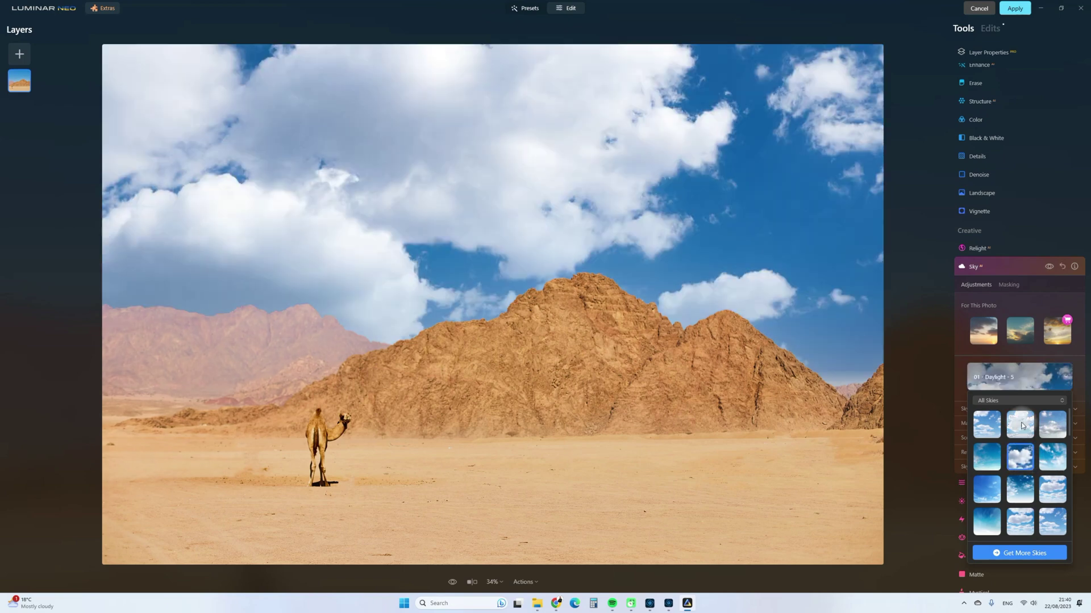
click(973, 265)
click(983, 267)
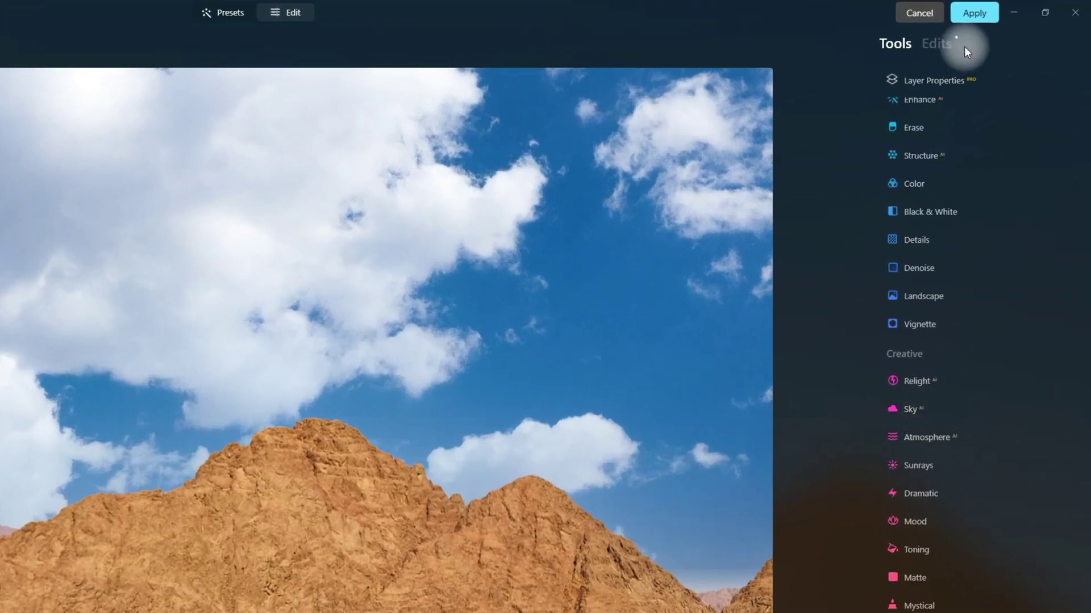
click(975, 13)
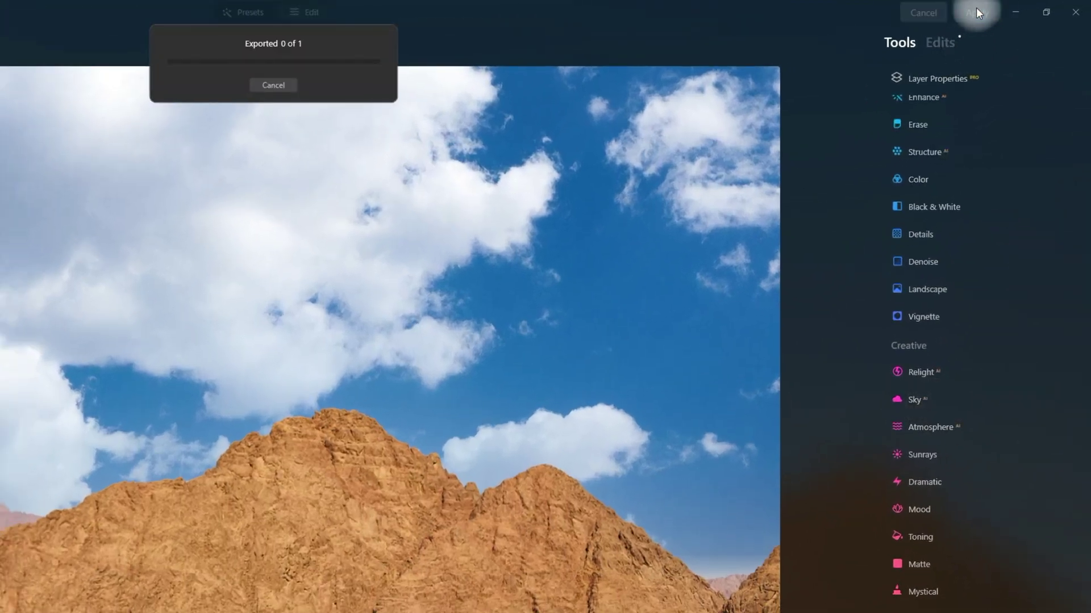